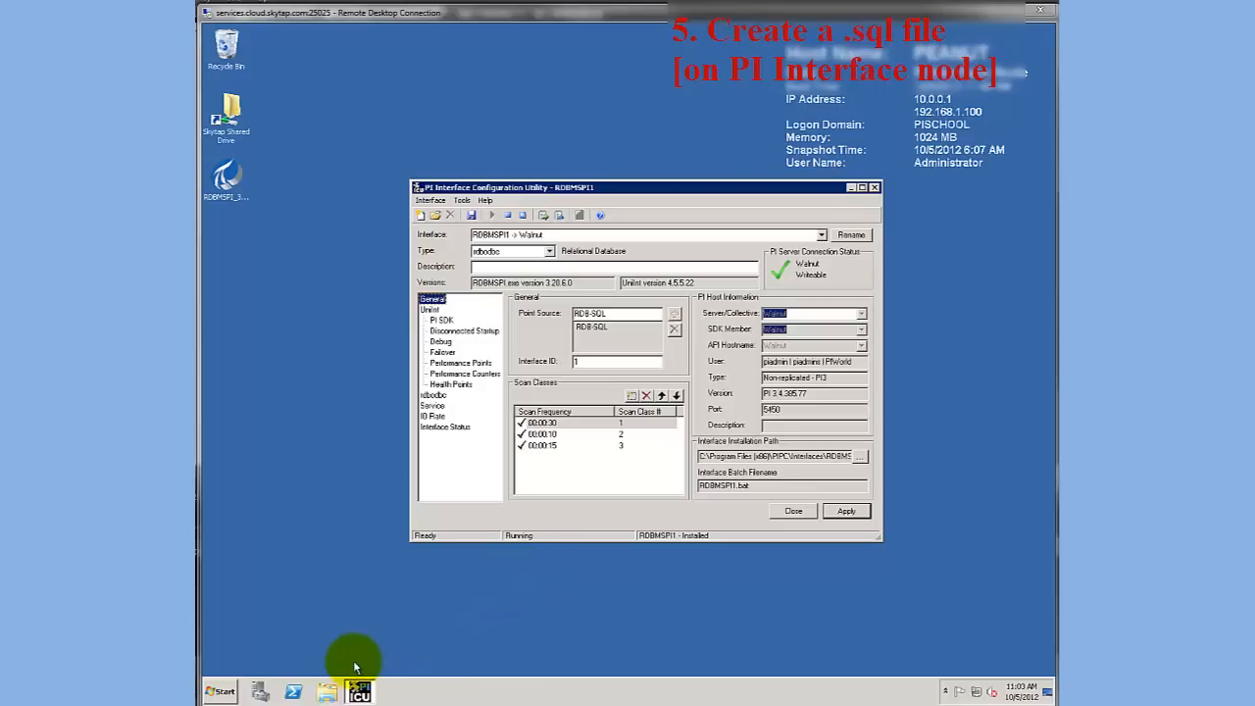
# Open the folder C:\Program Files (x86)\PIPC\Interfaces\RDBMSPI\SQL in Windows Explorer
pyautogui.click(327, 693)
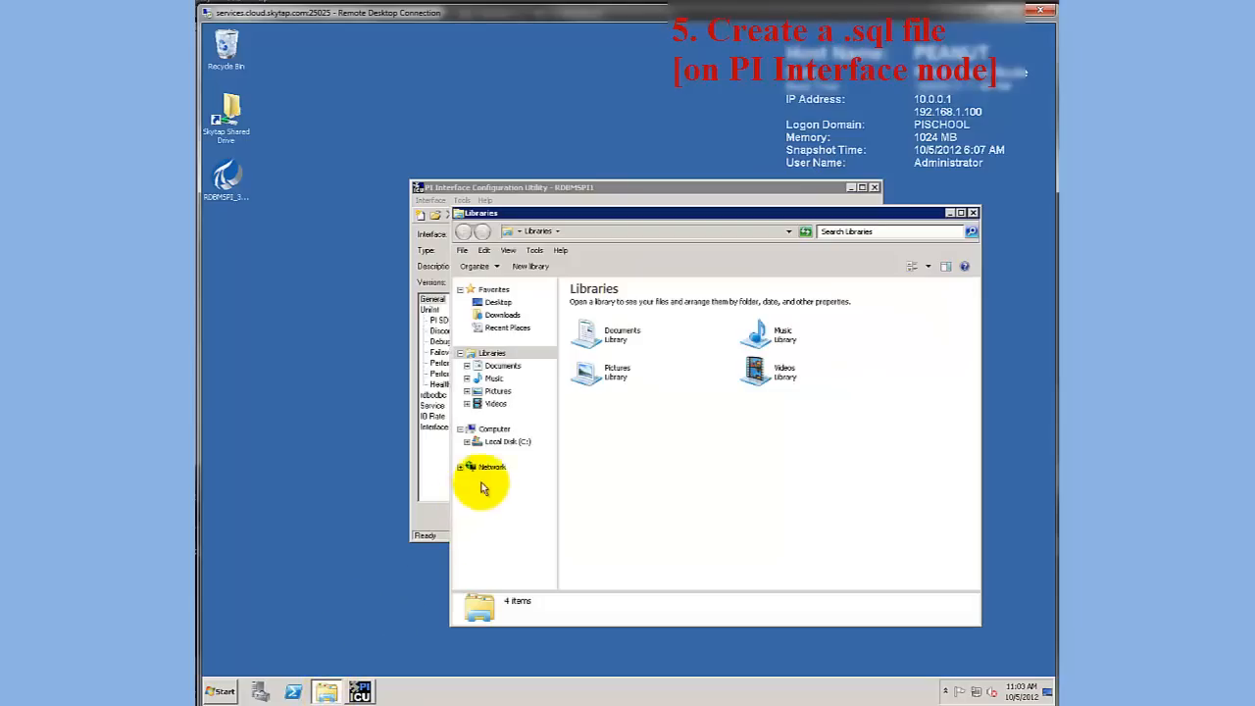
pyautogui.click(505, 443)
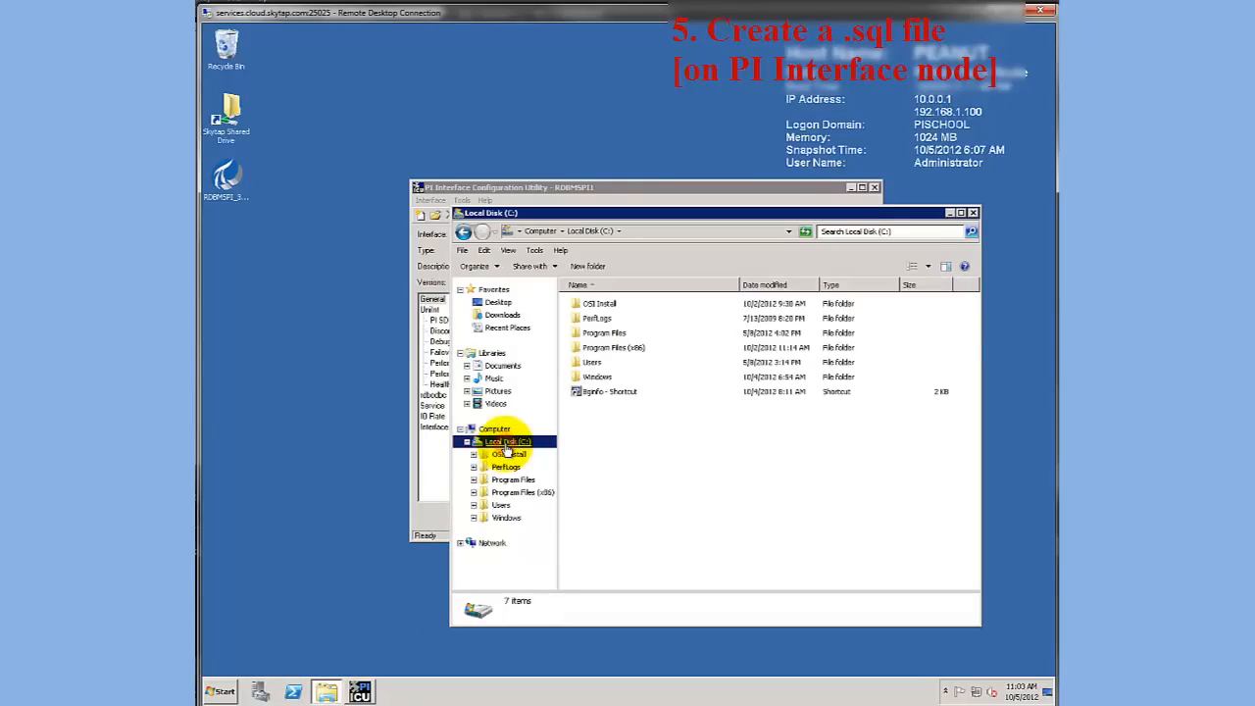
pyautogui.doubleClick(586, 350)
pyautogui.doubleClick(586, 350)
pyautogui.doubleClick(588, 406)
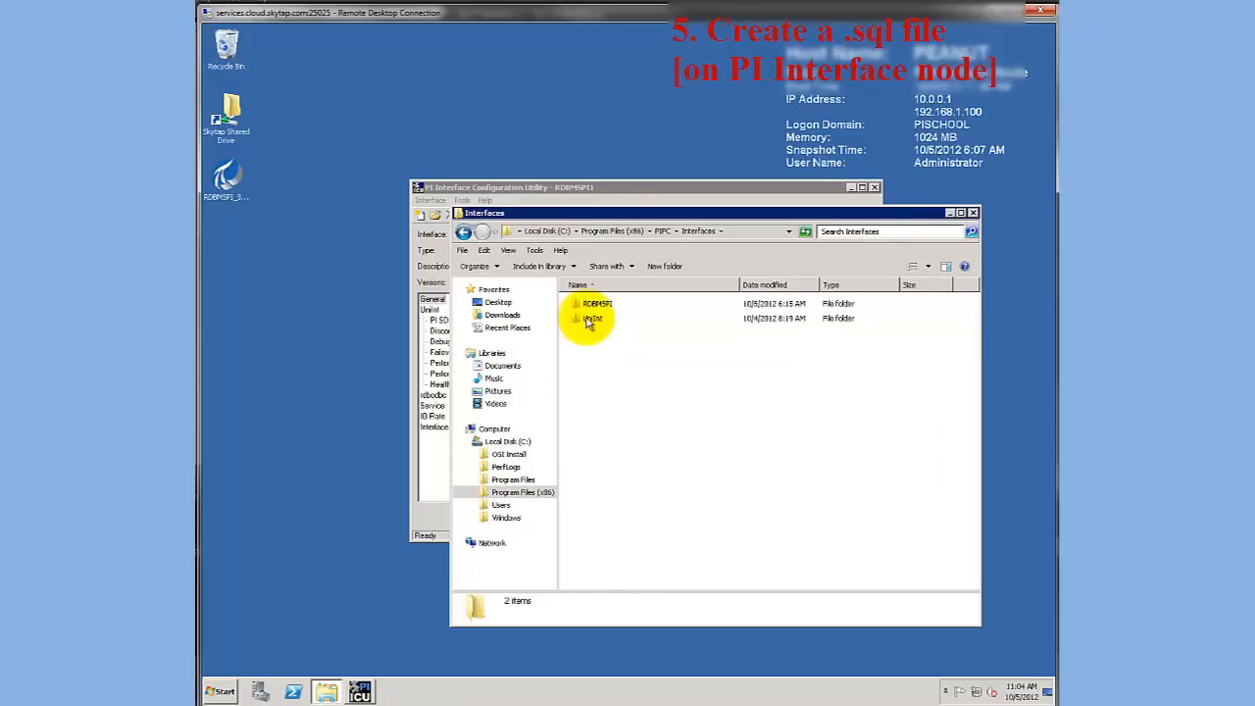
pyautogui.doubleClick(592, 305)
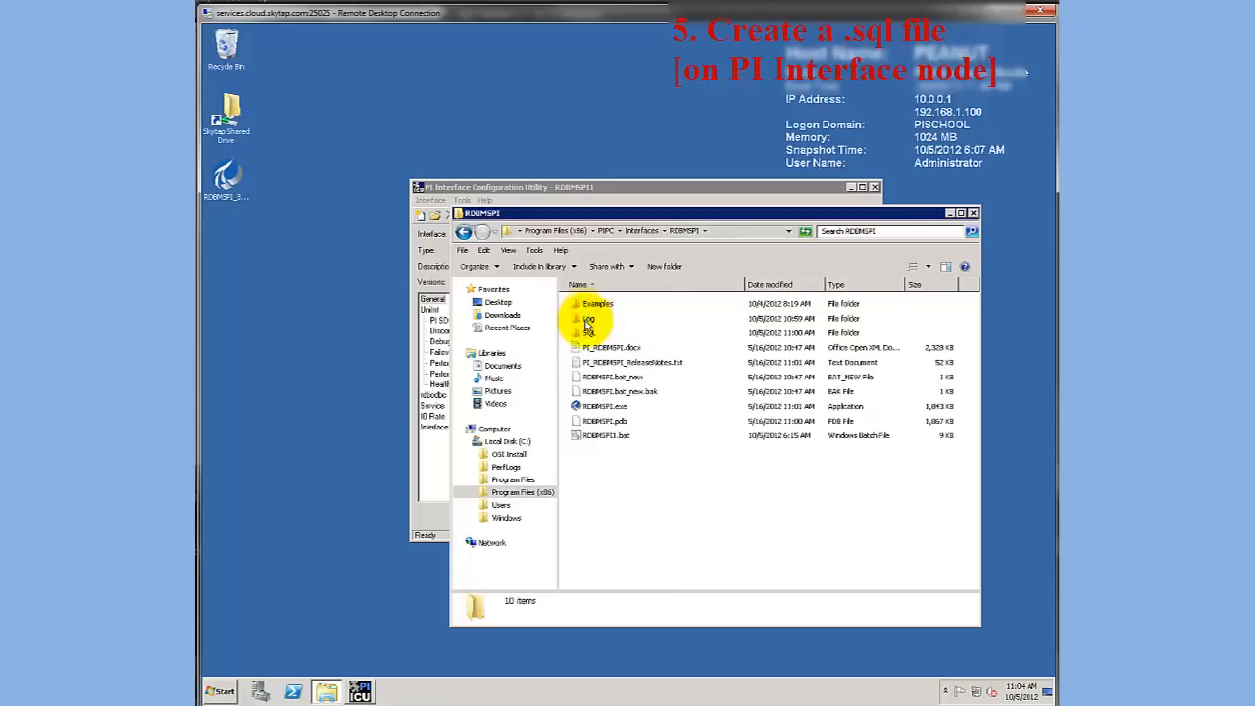
pyautogui.doubleClick(586, 333)
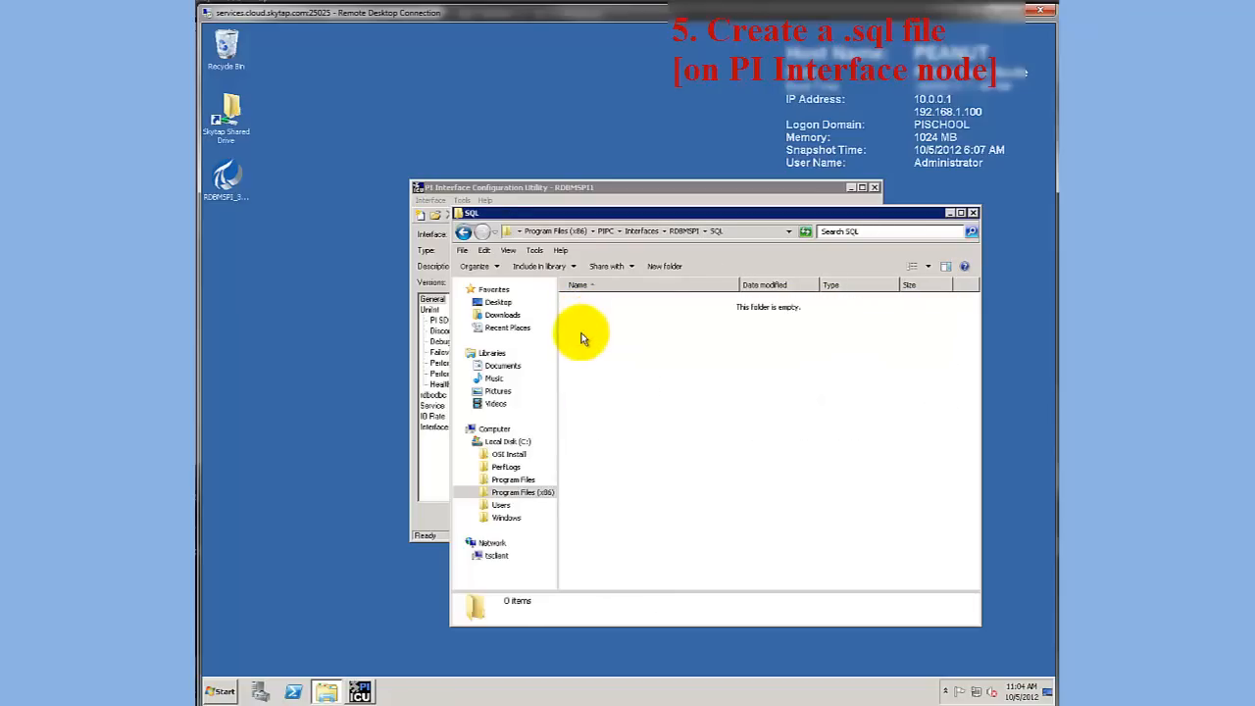
# Check the SQL Files Directory path in the rdbodbc startup parameters of the RDBMSPI1 interface in PI Interface Configuration Utility
pyautogui.click(582, 186)
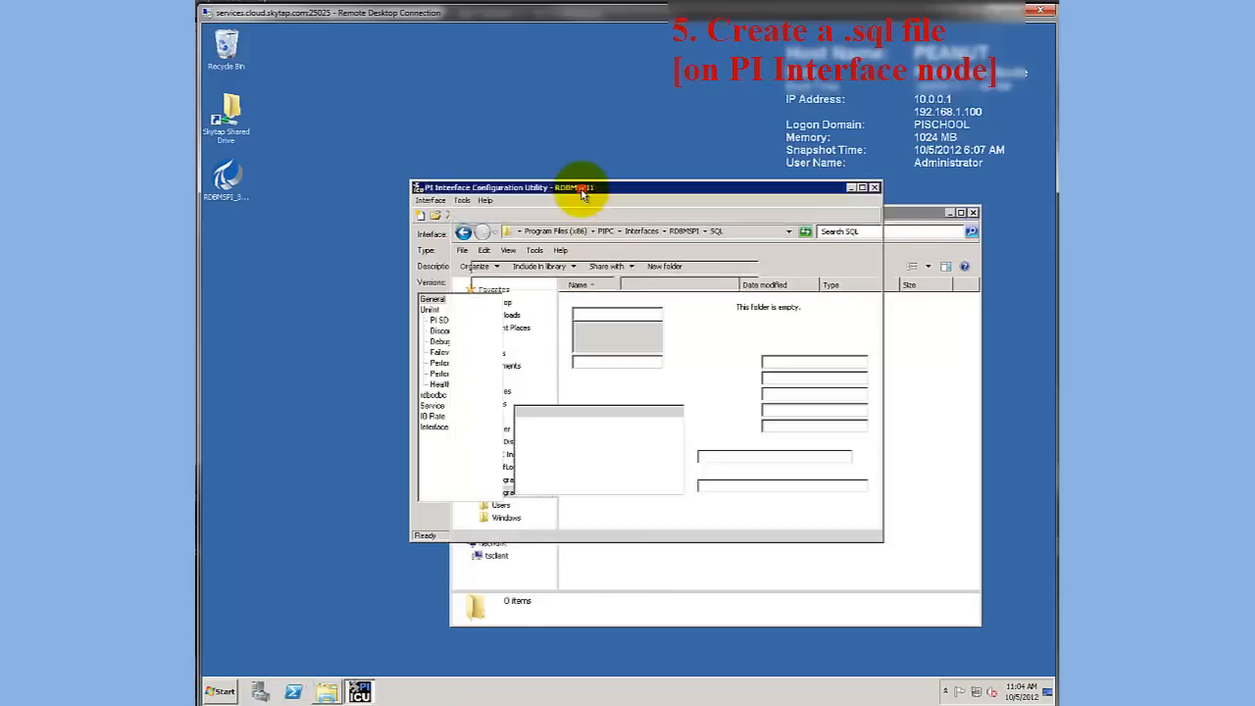
pyautogui.click(434, 395)
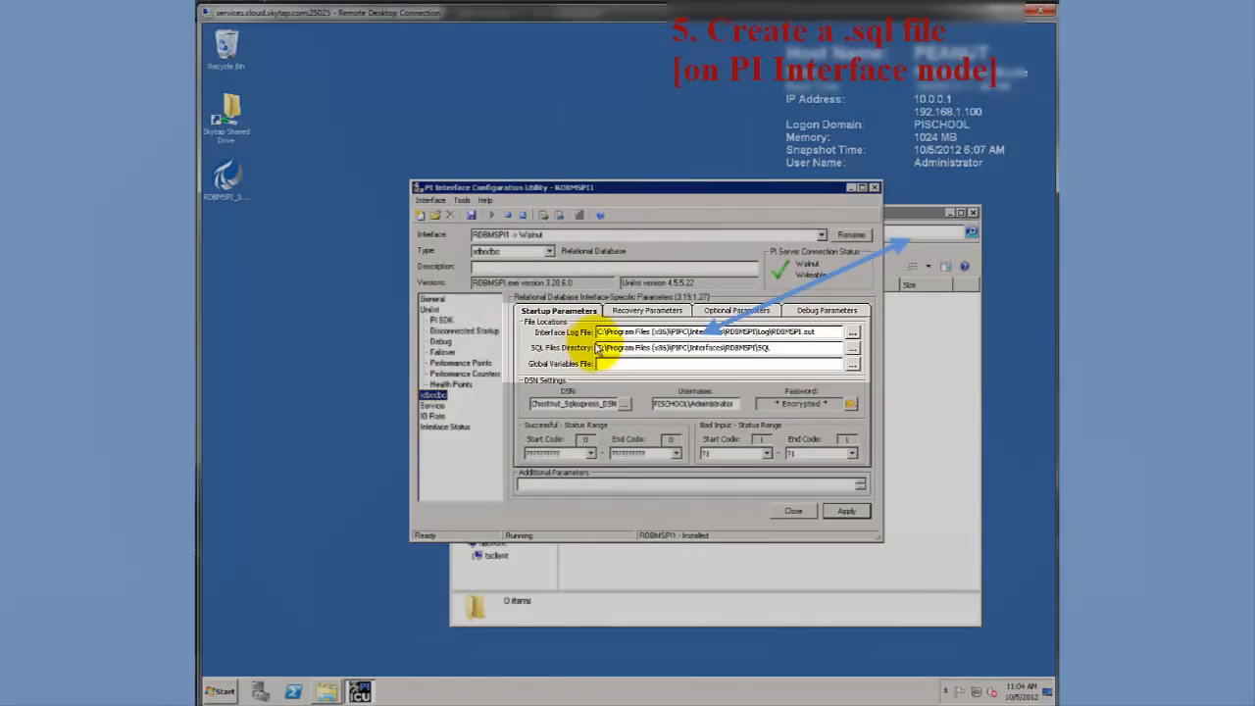
pyautogui.moveTo(596, 348); pyautogui.dragTo(792, 347)
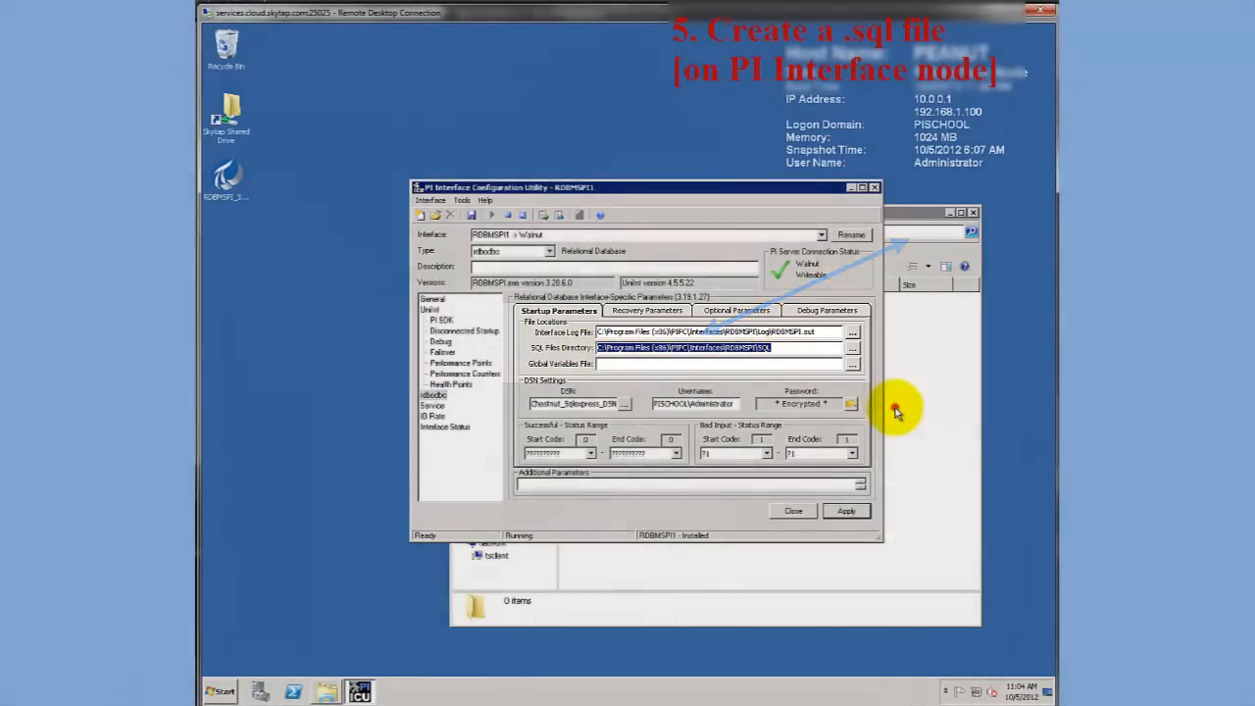
# Return to the SQL folder in Windows Explorer and create a new text document there named Tag Group.sql
pyautogui.click(894, 412)
pyautogui.rightClick(606, 340)
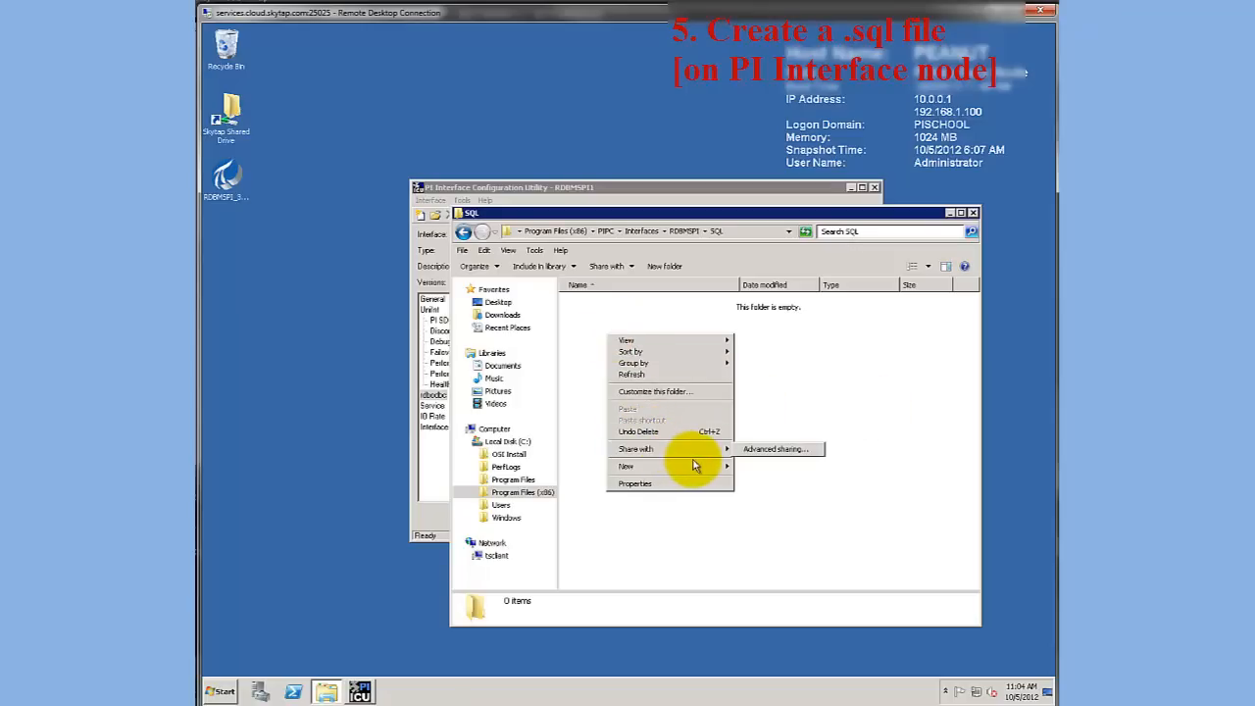
pyautogui.moveTo(694, 466)
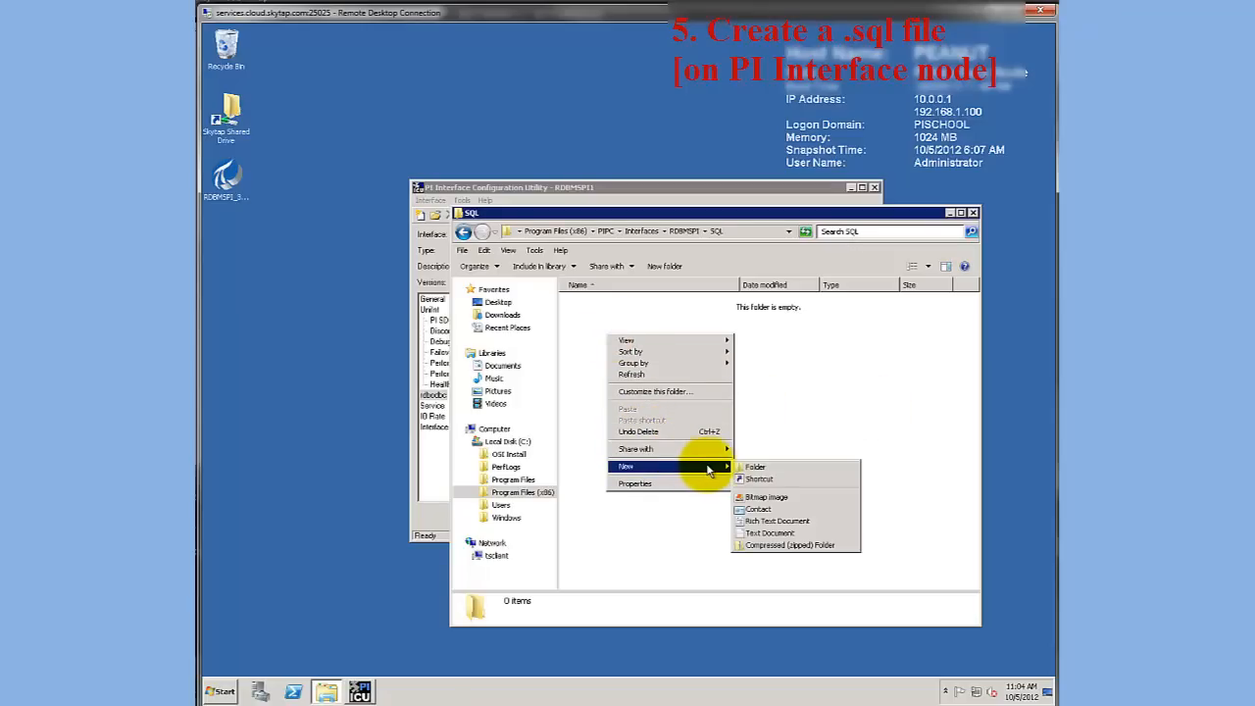
pyautogui.click(756, 533)
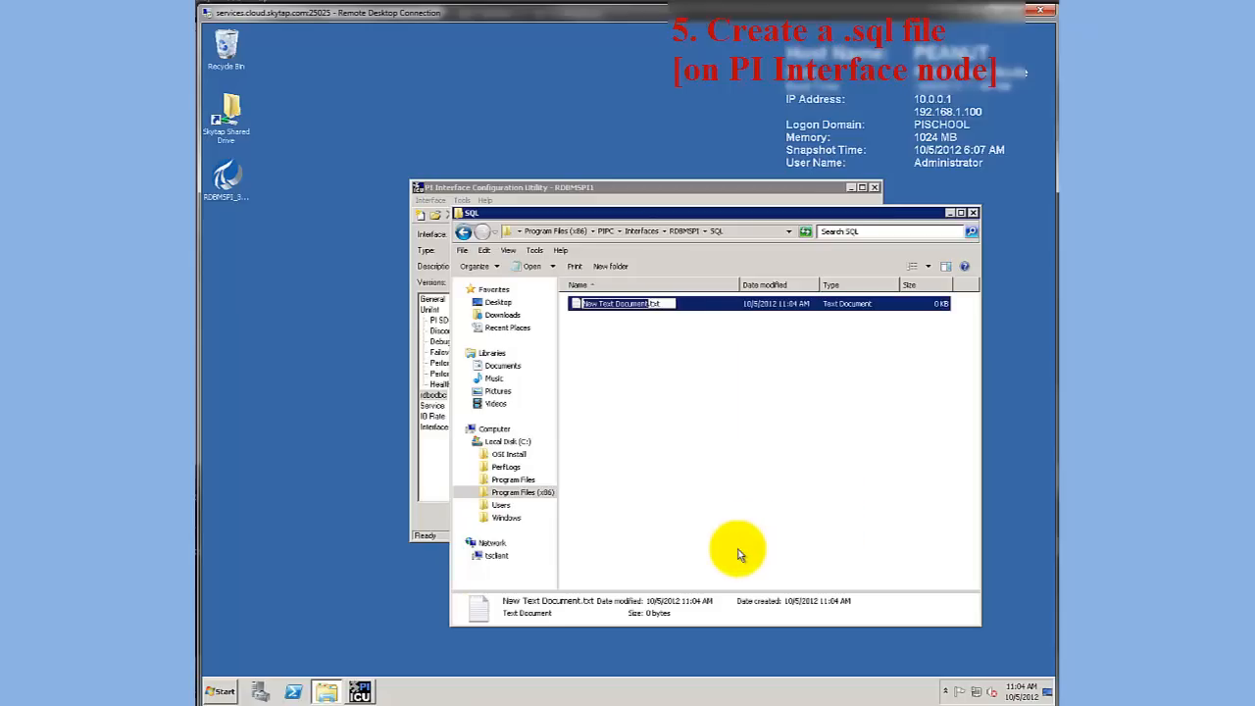
pyautogui.press('Delete')
pyautogui.press('Delete')
pyautogui.press('Delete')
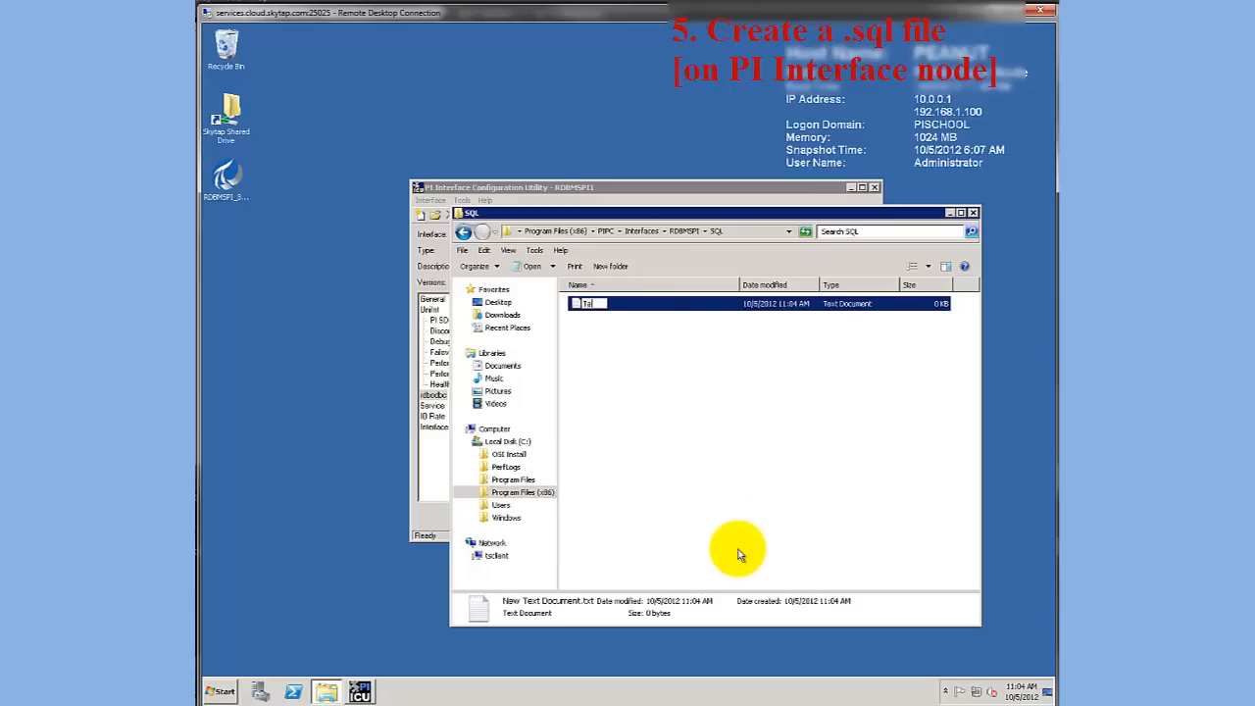
pyautogui.write('Tag Group.sql')
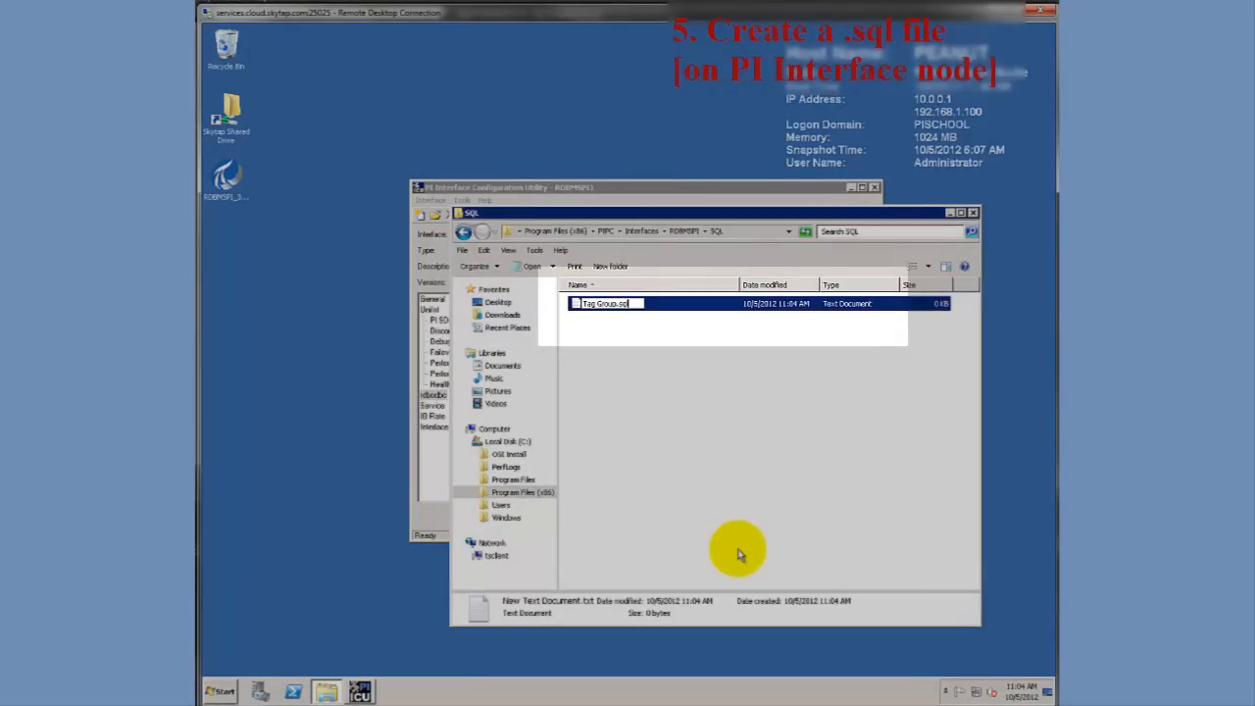
pyautogui.press('Return')
# Open Tag Group.sql in Notepad and enter: SELECT LastModified, PercentCommittedBytes0, 0, AvailMBytes0, 0, AvgDiskBPerRead0, 0, AvgDiskBPerWrite0, 0, Processes0, 0, PercentProcessorTime0, 0 FROM NodePerfStat WHERE Node = 'alpha1';
pyautogui.rightClick(627, 304)
pyautogui.click(642, 321)
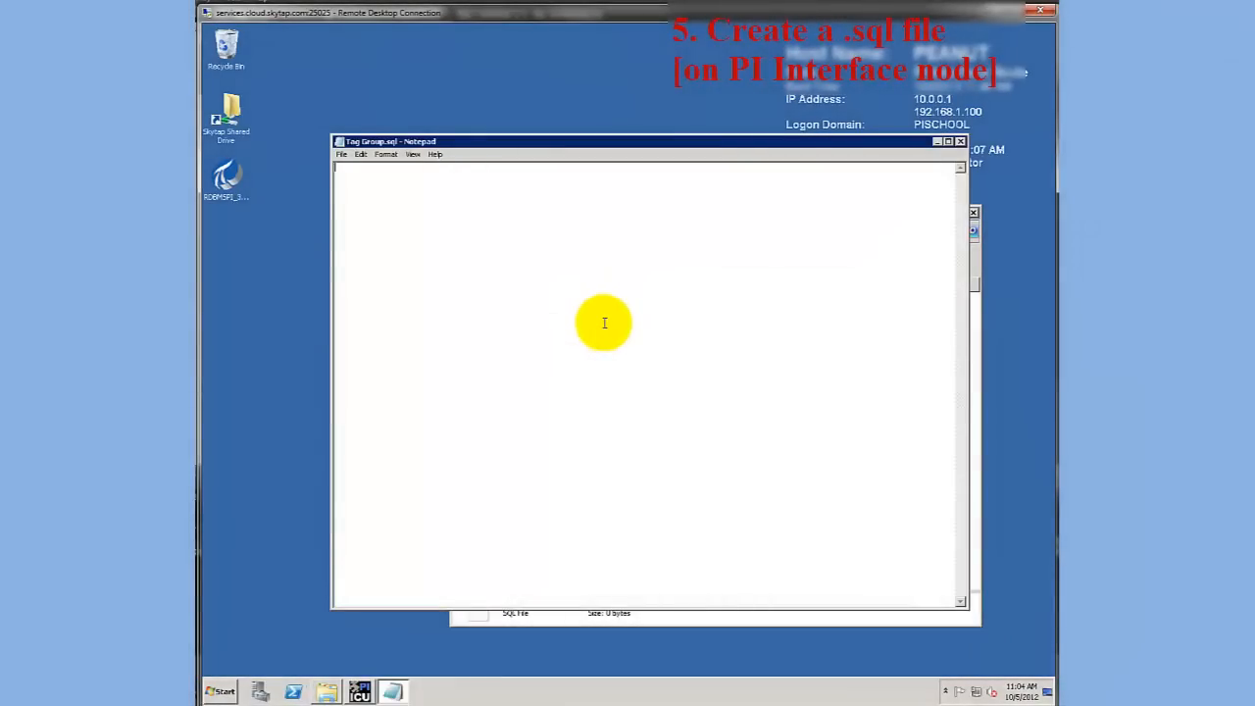
pyautogui.write('SELECT L')
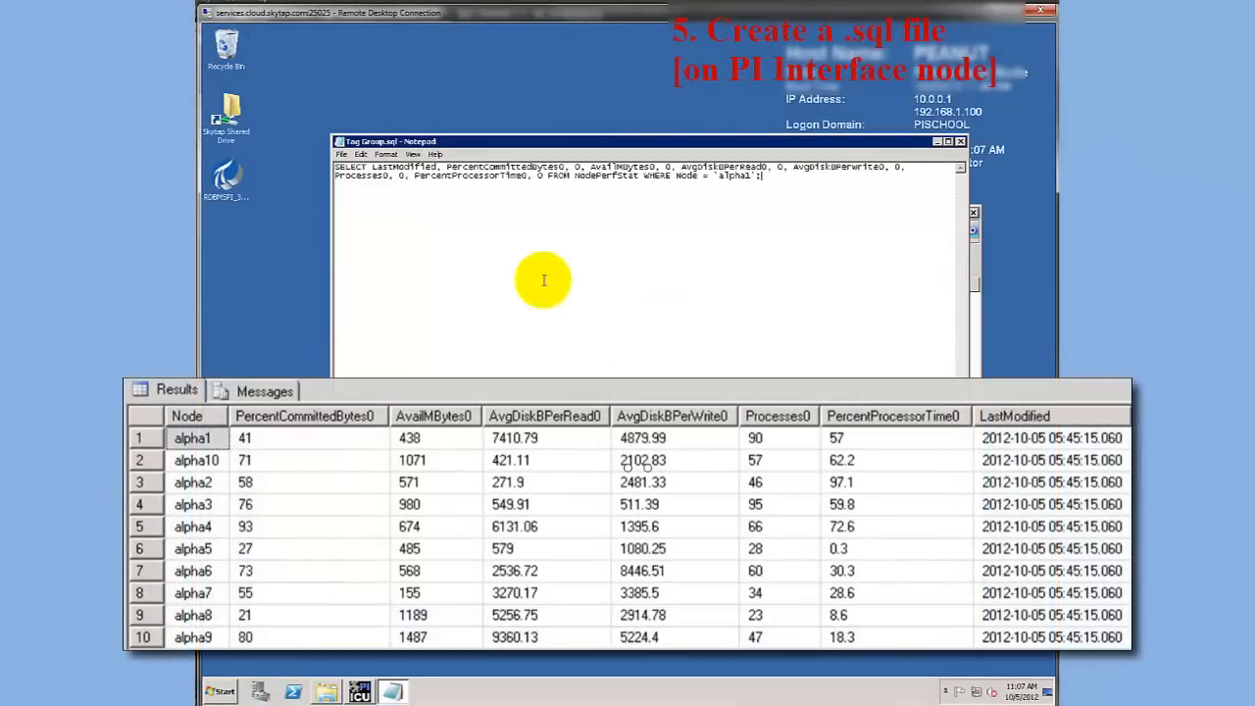
# Examine the query's parts: the LastModified timestamp column, the value and status pairs, and the WHERE clause
pyautogui.moveTo(372, 167); pyautogui.dragTo(436, 168)
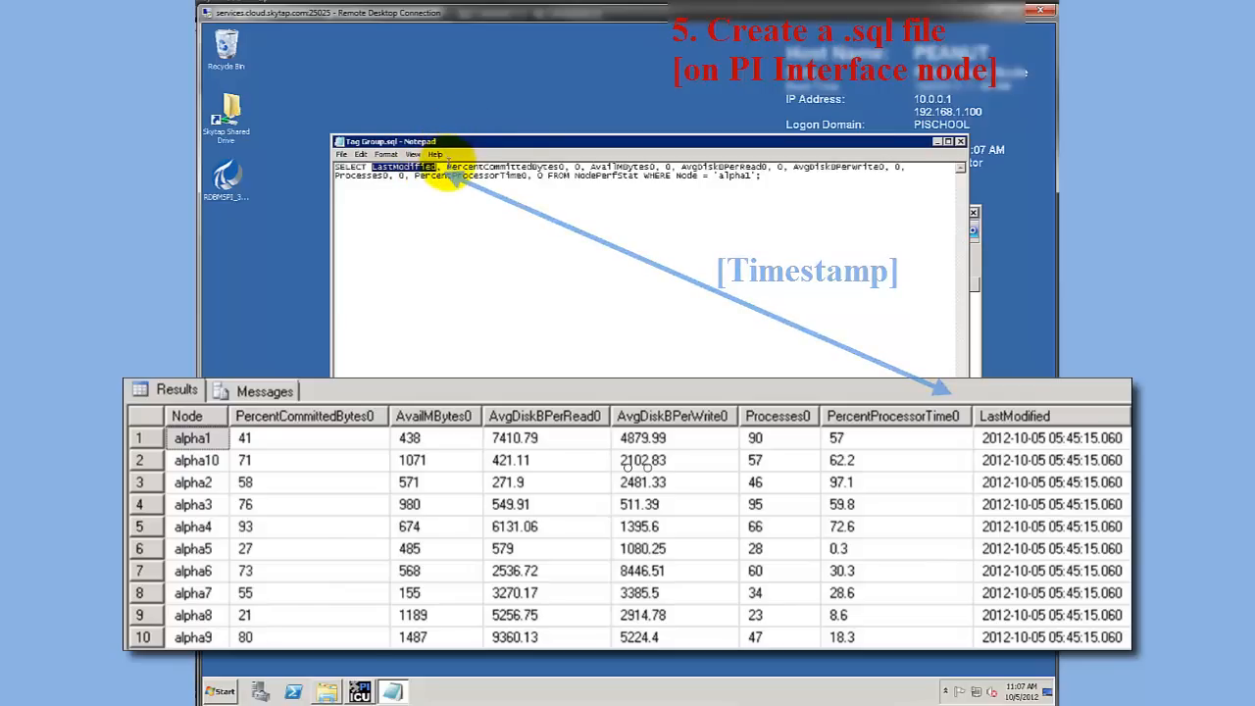
pyautogui.click(446, 167)
pyautogui.moveTo(446, 168); pyautogui.dragTo(564, 159)
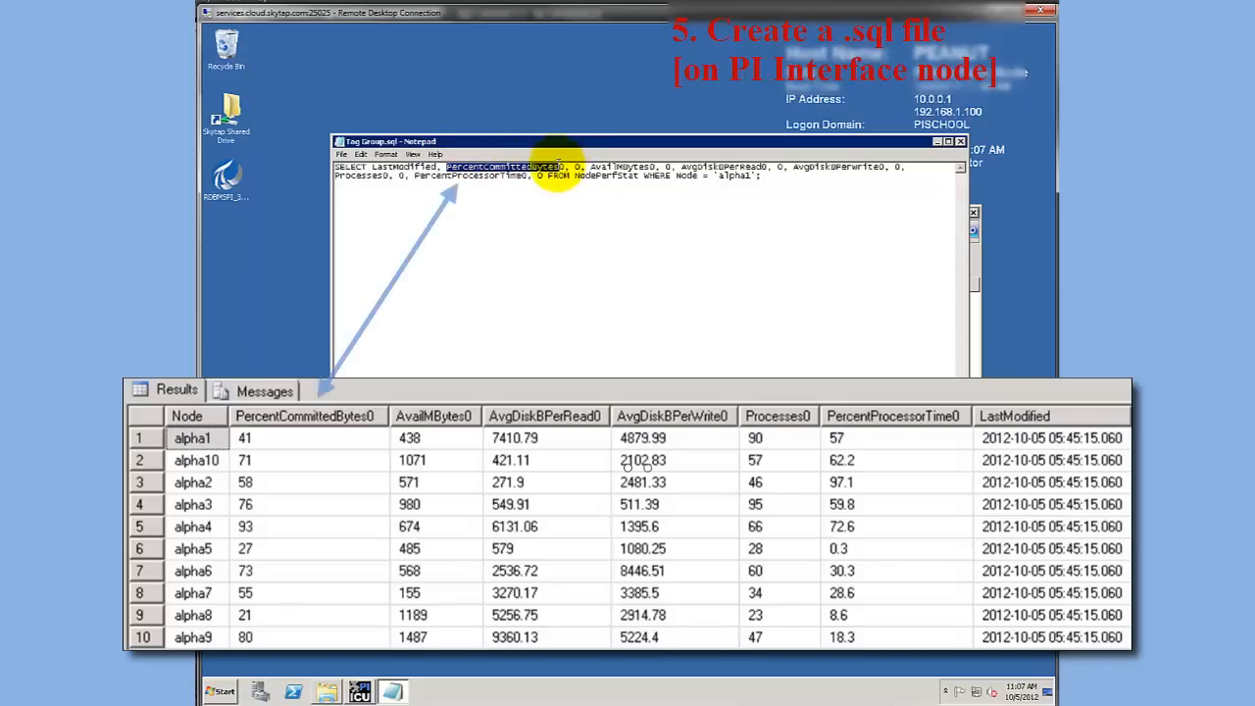
pyautogui.hotkey('ctrl', 'a')
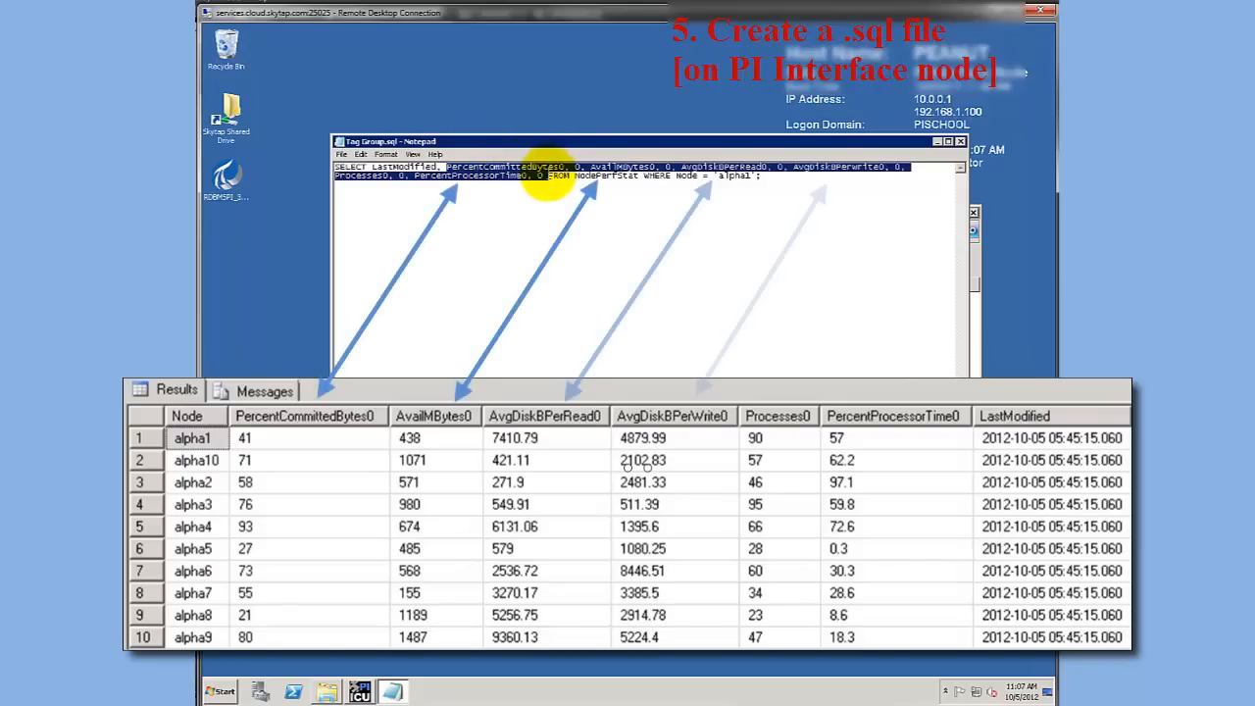
pyautogui.click(542, 173)
pyautogui.moveTo(448, 168); pyautogui.dragTo(575, 168)
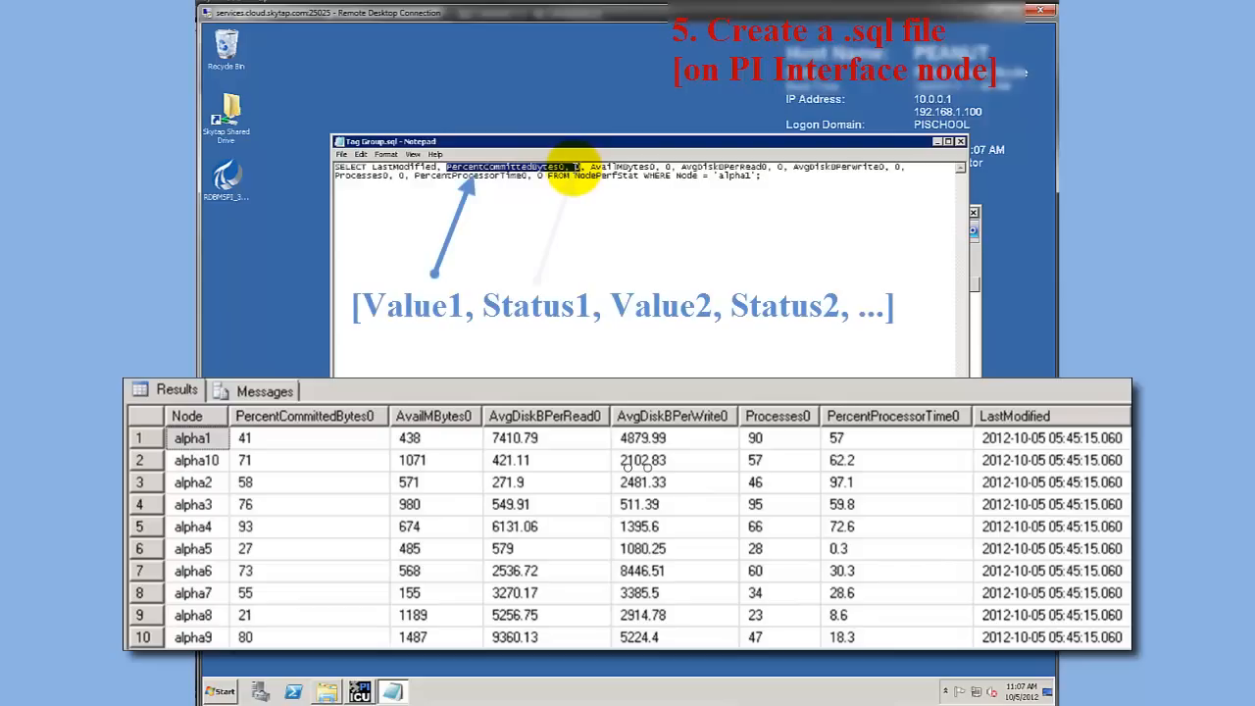
pyautogui.moveTo(576, 166); pyautogui.dragTo(582, 167)
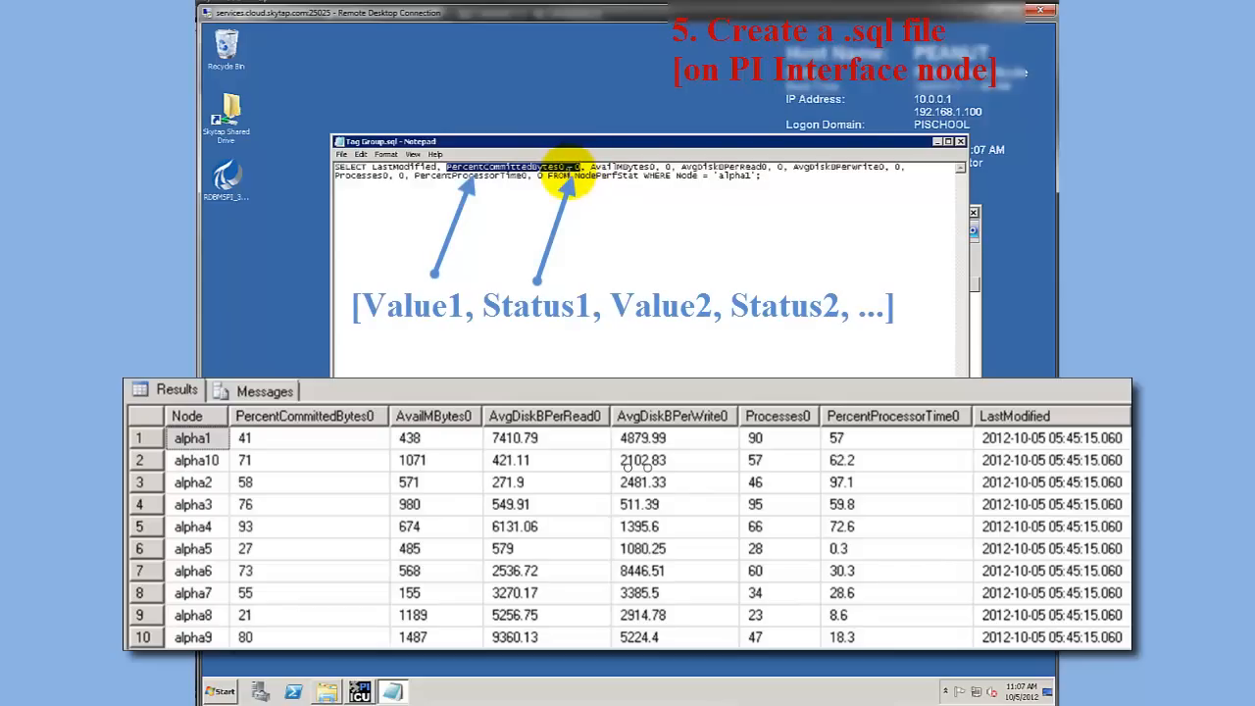
pyautogui.moveTo(575, 177); pyautogui.dragTo(753, 179)
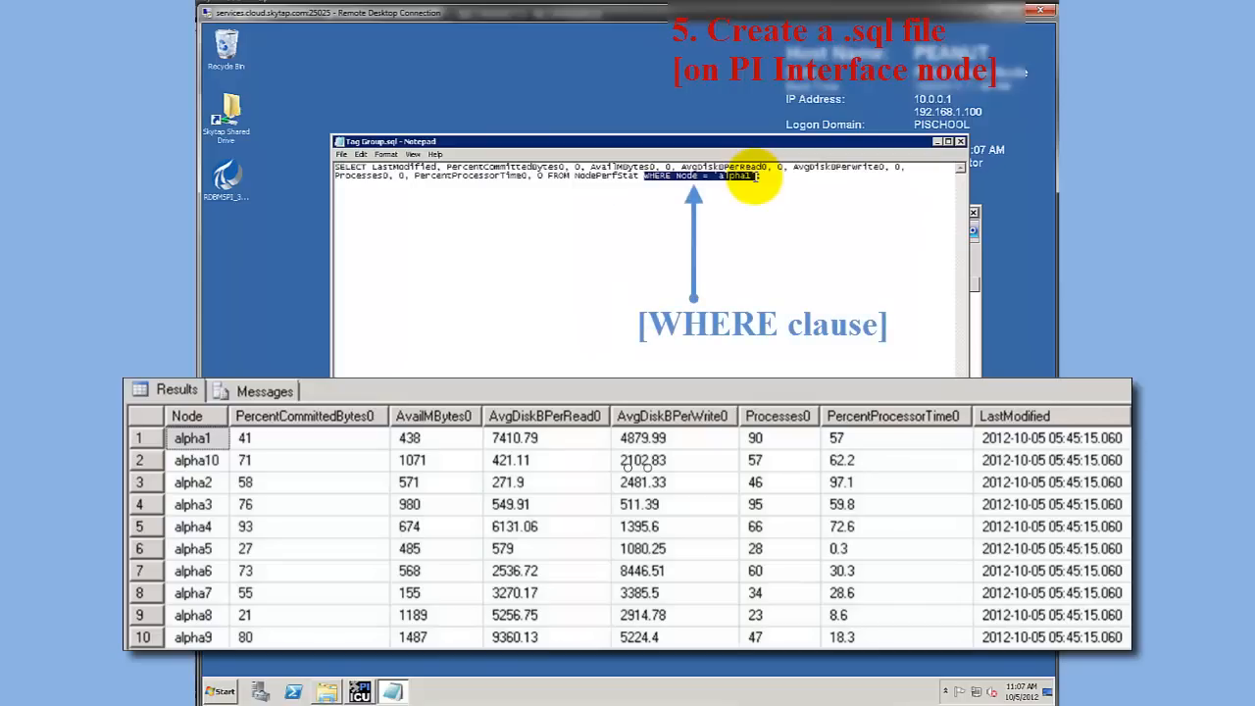
pyautogui.click(702, 235)
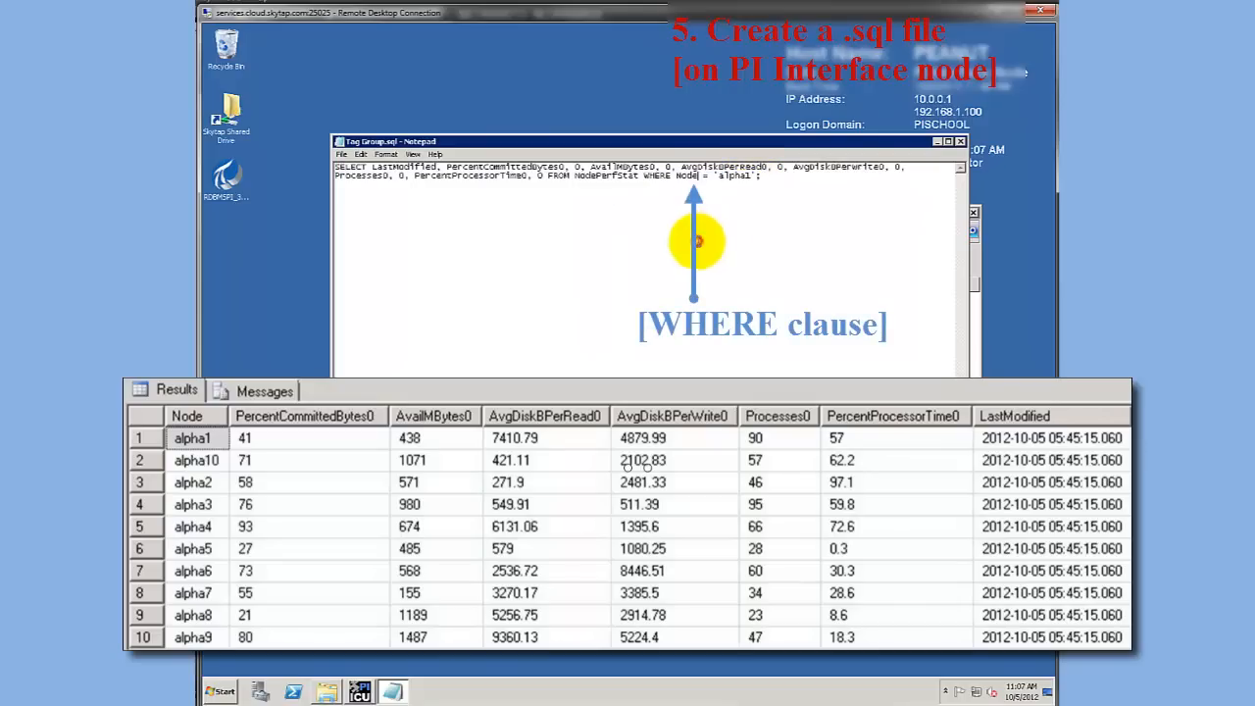
# Save the query in Tag Group.sql and close the file
pyautogui.click(341, 154)
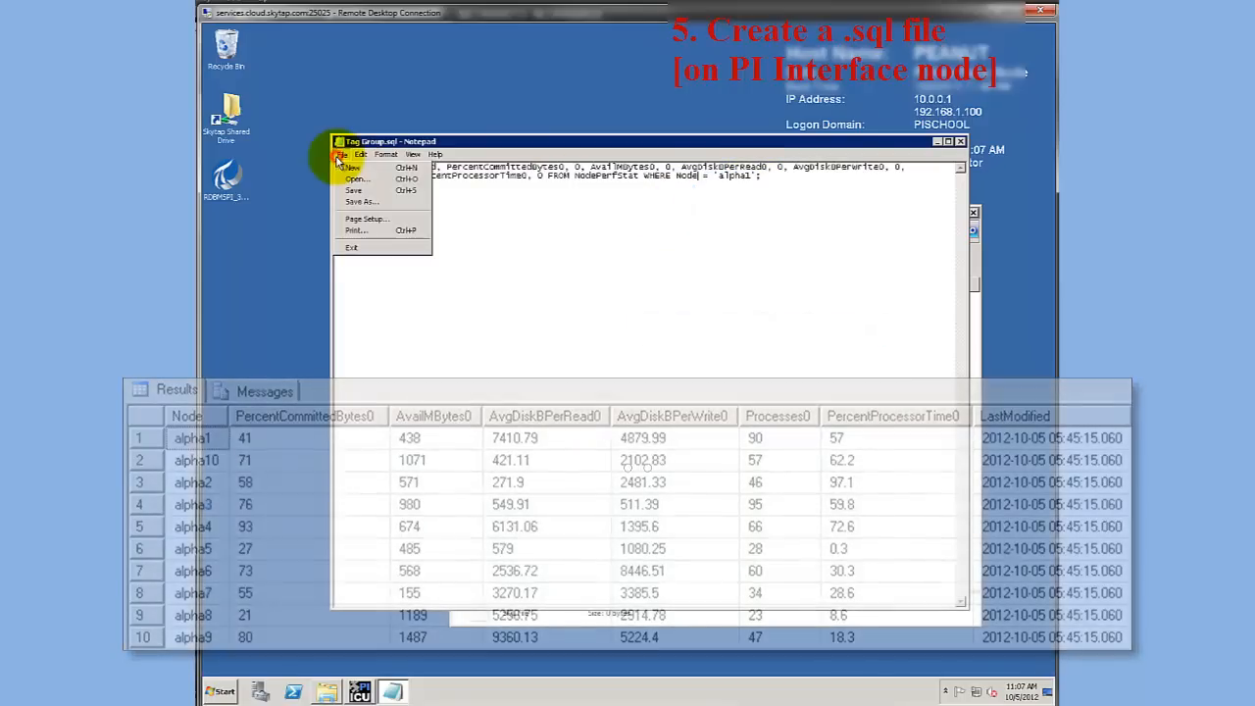
pyautogui.click(353, 190)
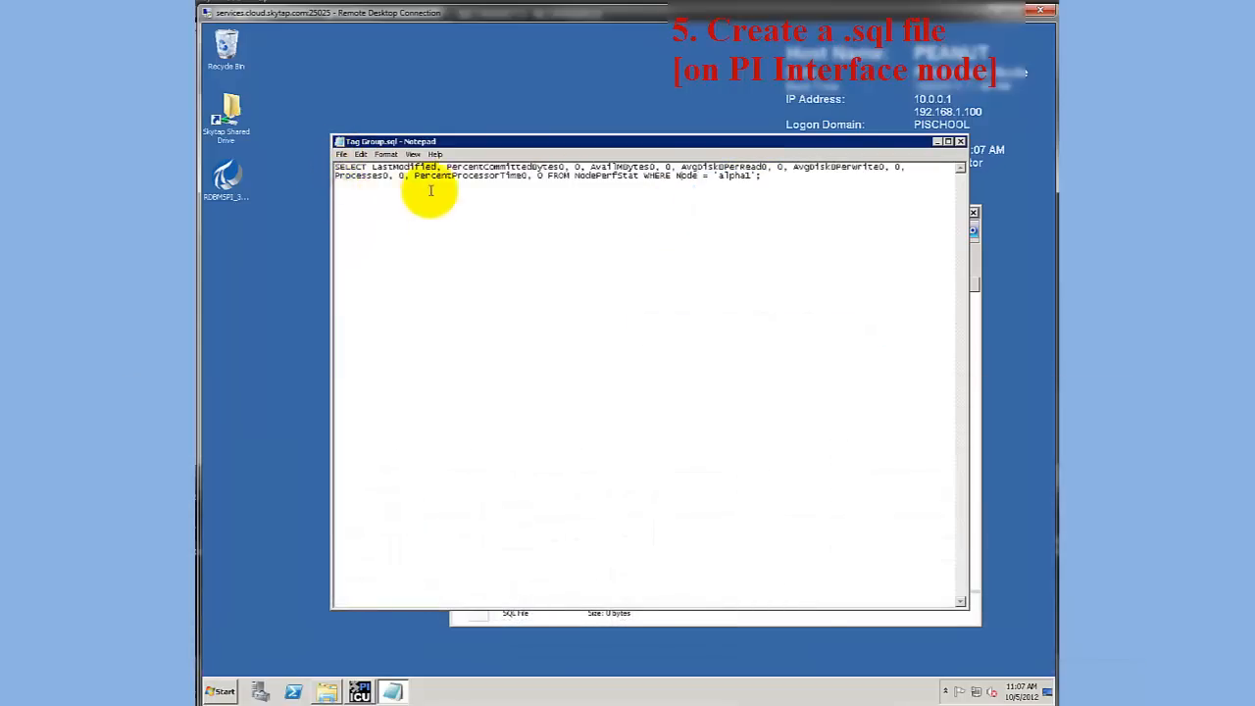
pyautogui.click(959, 143)
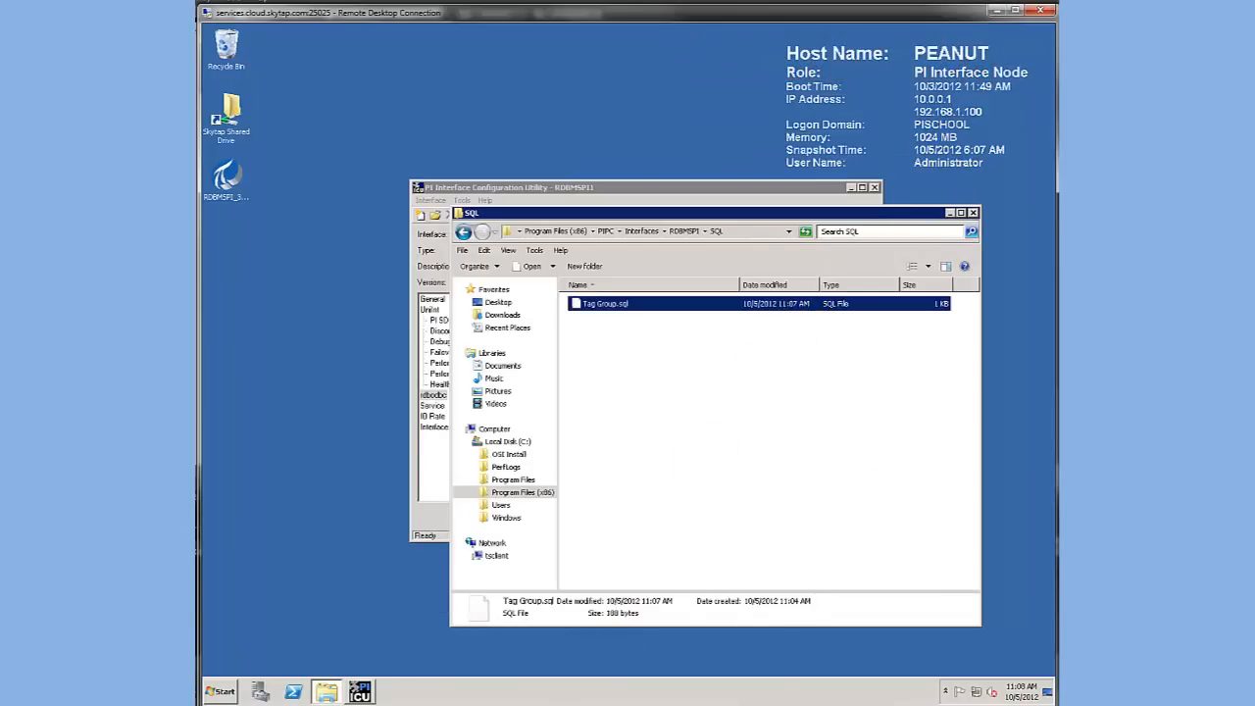
# Switch to the remote desktop session of the PI Server WALNUT and open Point Builder in PI System Management Tools
pyautogui.click(550, 704)
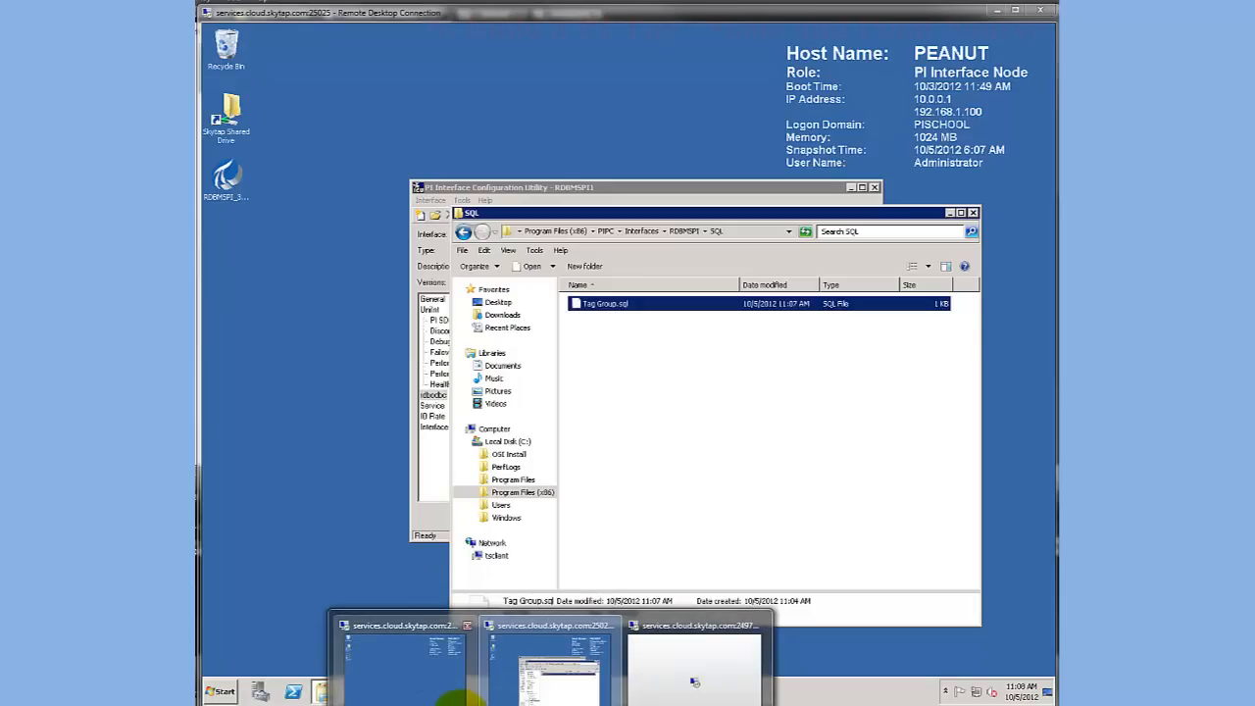
pyautogui.click(694, 676)
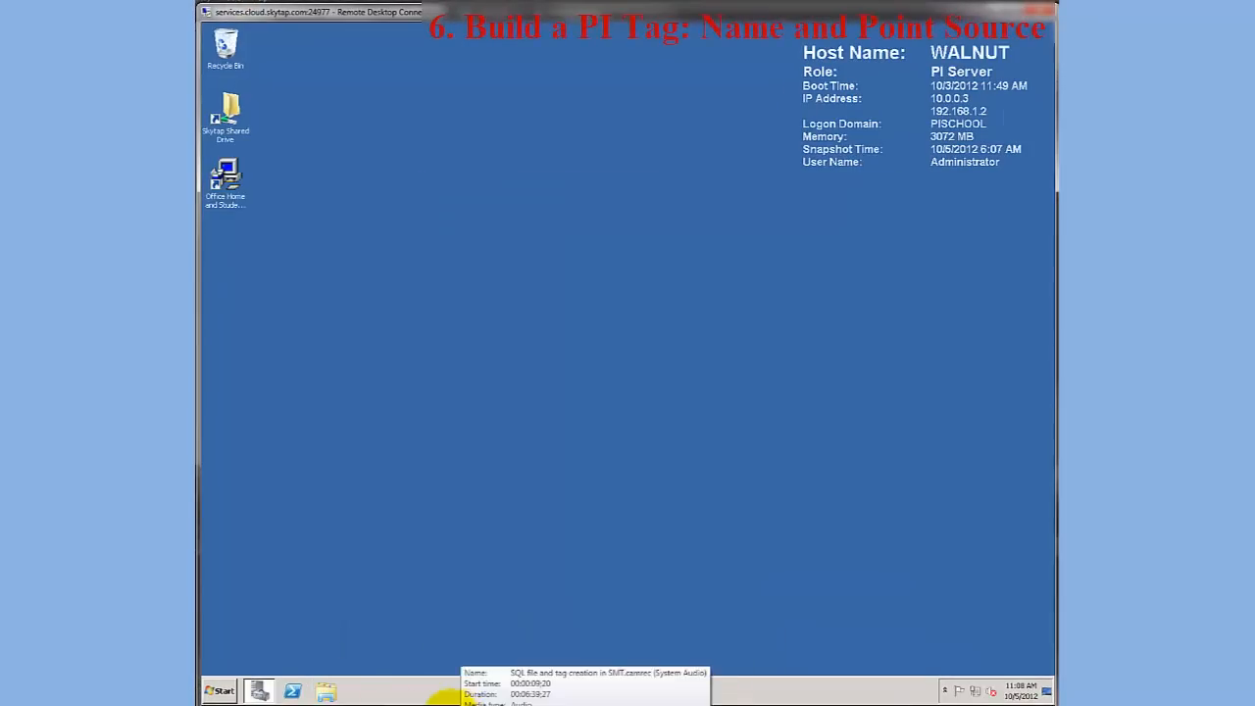
pyautogui.click(224, 692)
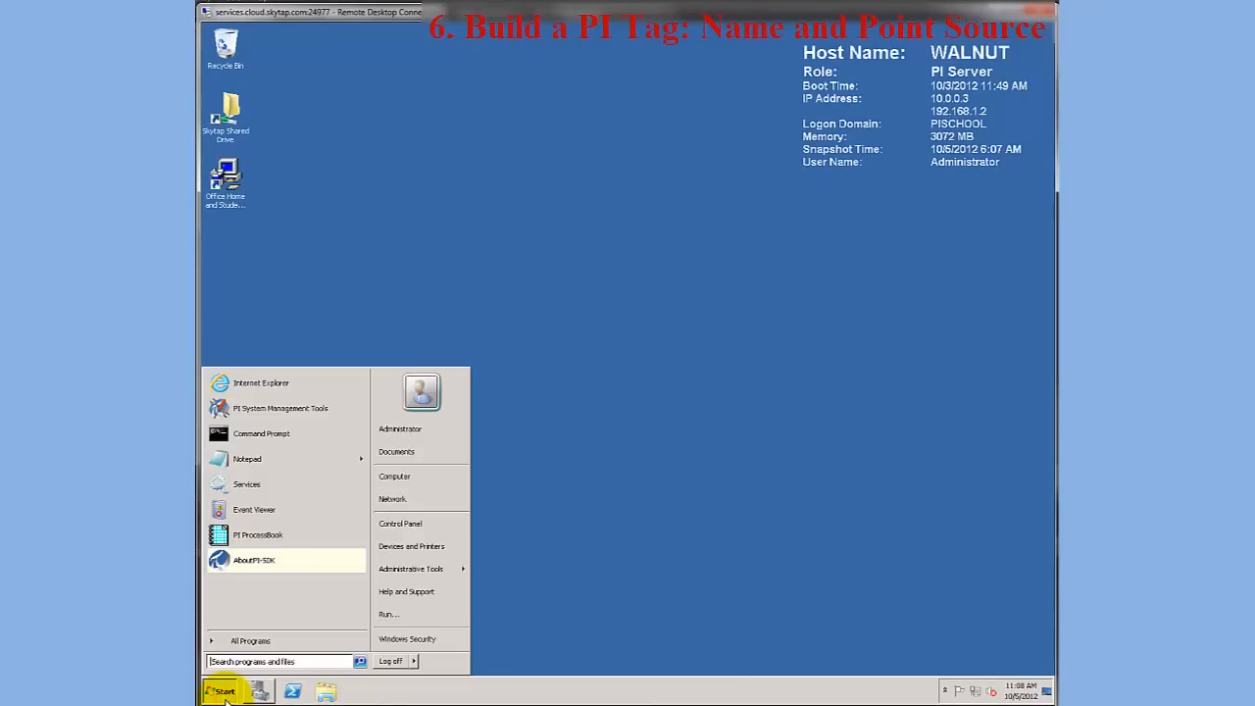
pyautogui.click(230, 413)
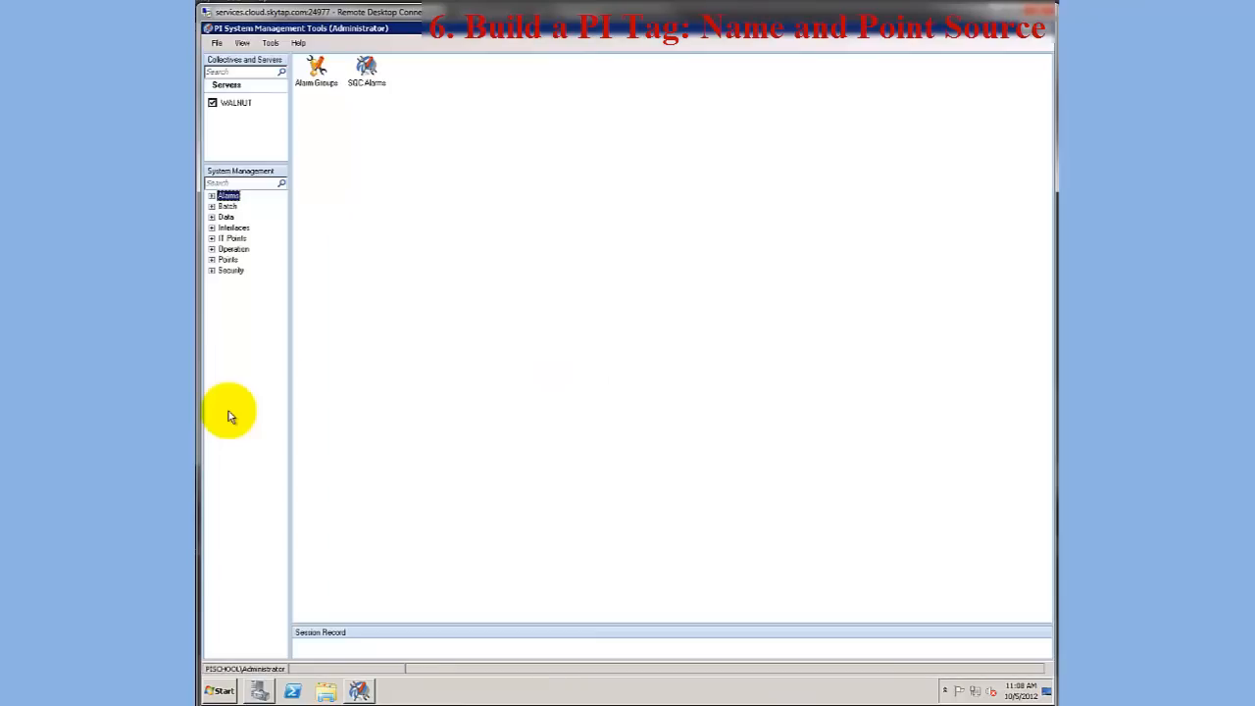
pyautogui.click(211, 258)
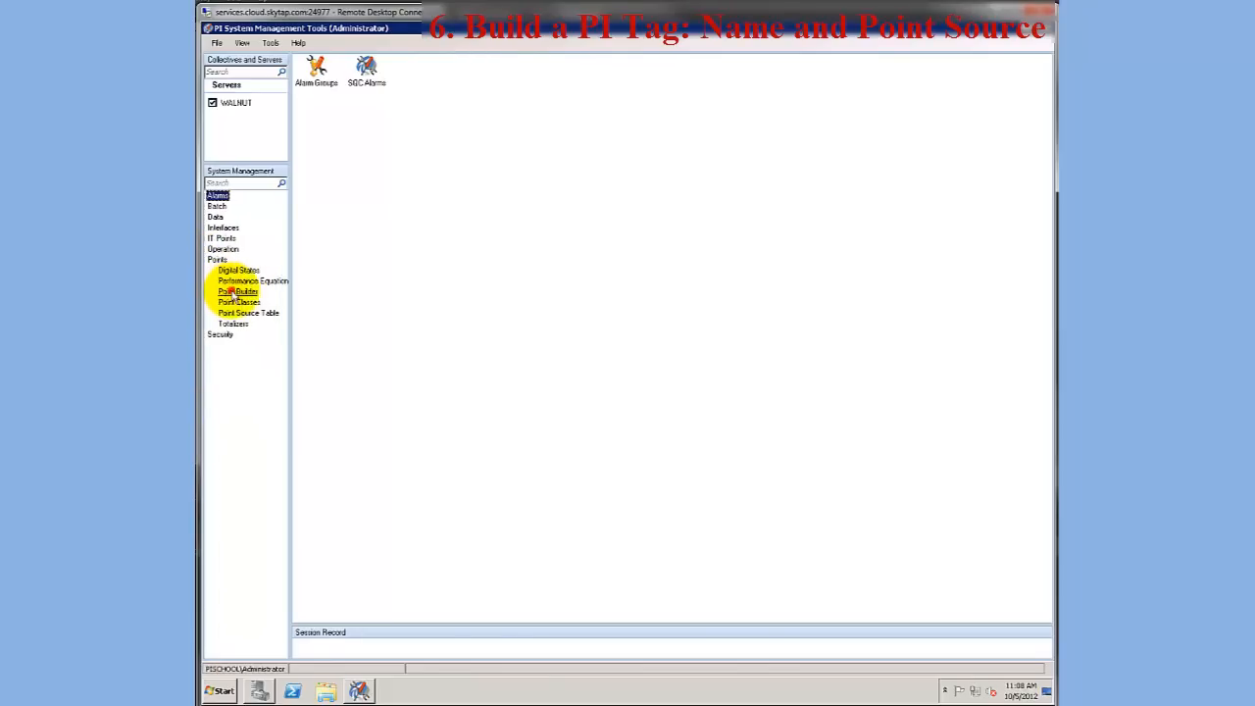
pyautogui.click(236, 292)
# Name the new PI point Alpha1_PercentCommittedBytes0 and set its point source to RDB-SQL
pyautogui.click(348, 485)
pyautogui.write('mocha1_')
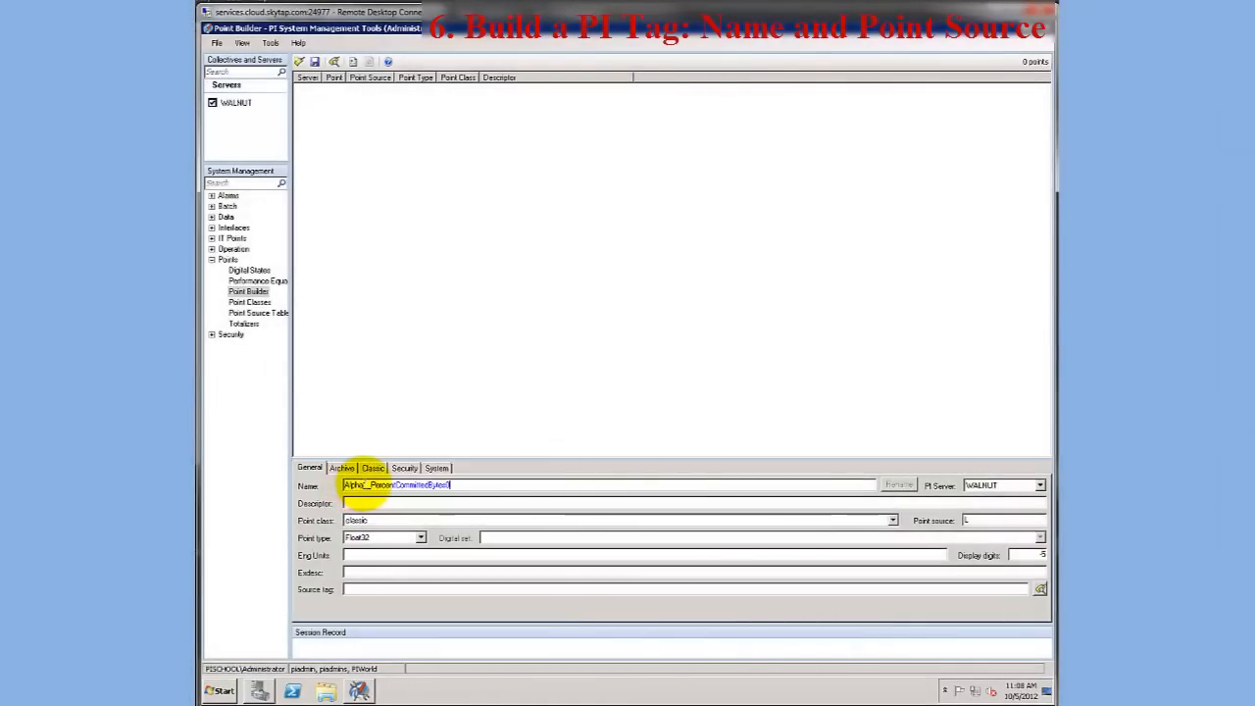
pyautogui.moveTo(371, 484); pyautogui.dragTo(452, 482)
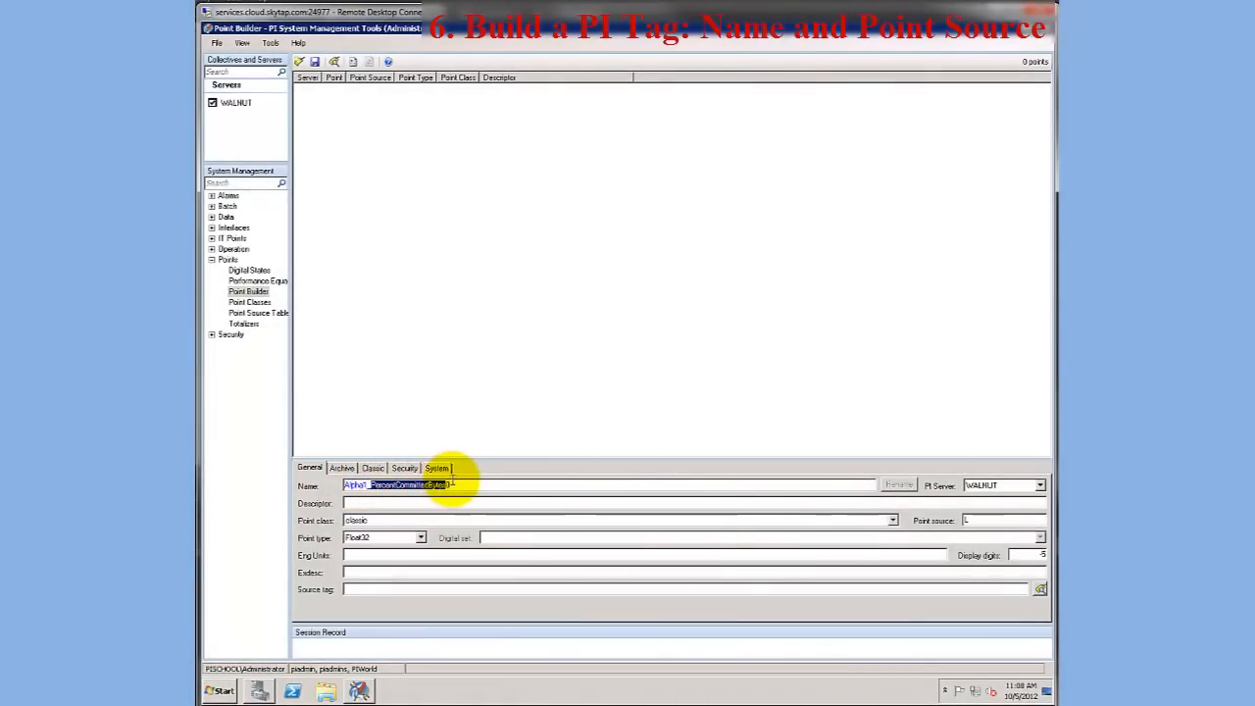
pyautogui.click(351, 484)
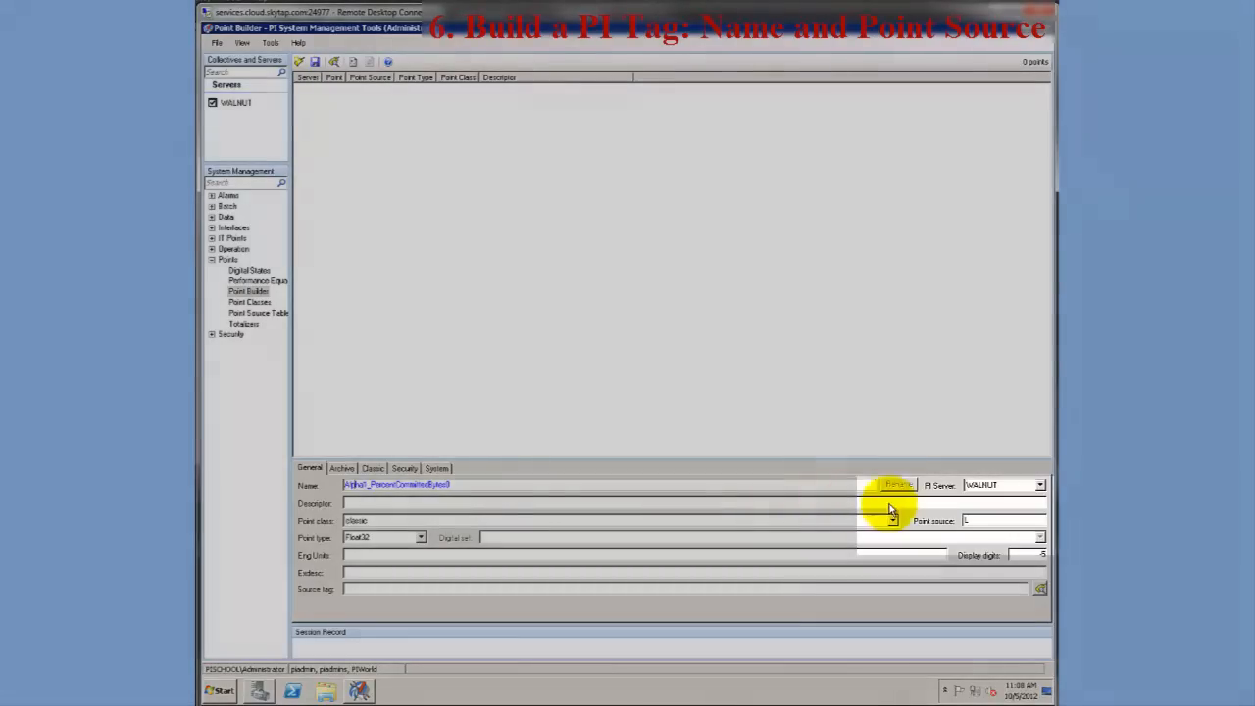
pyautogui.click(969, 520)
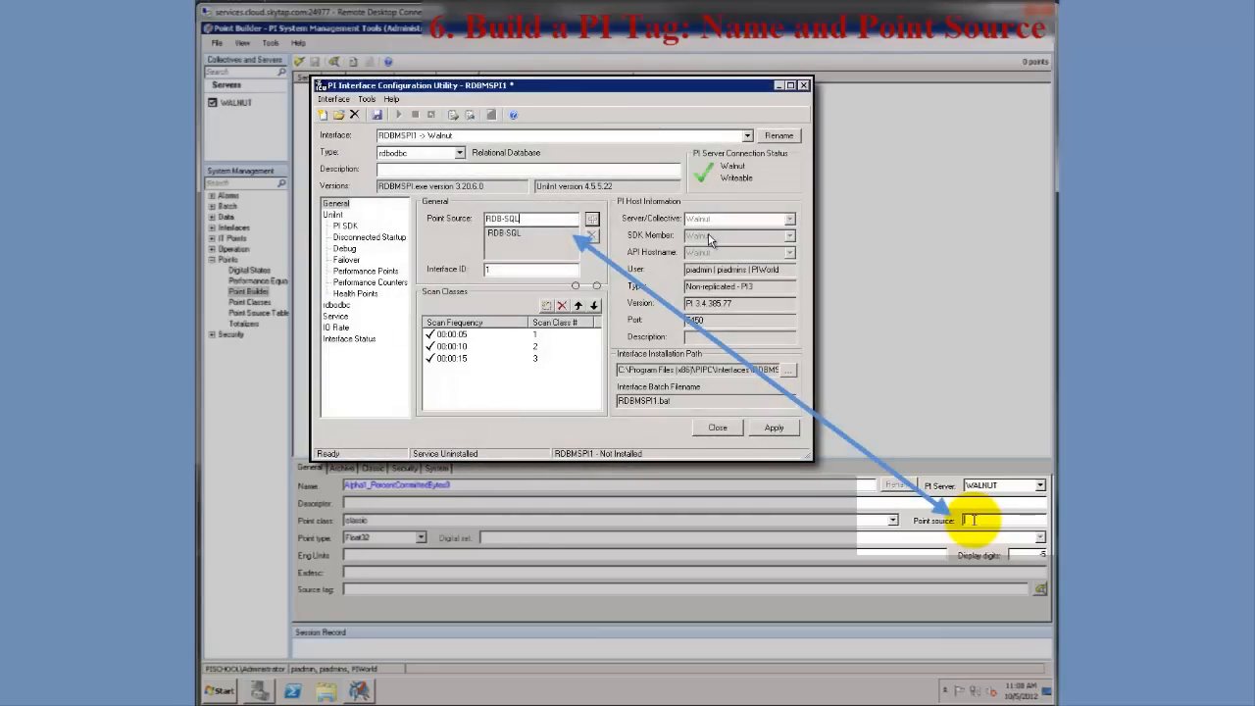
pyautogui.write('RDB-SQL')
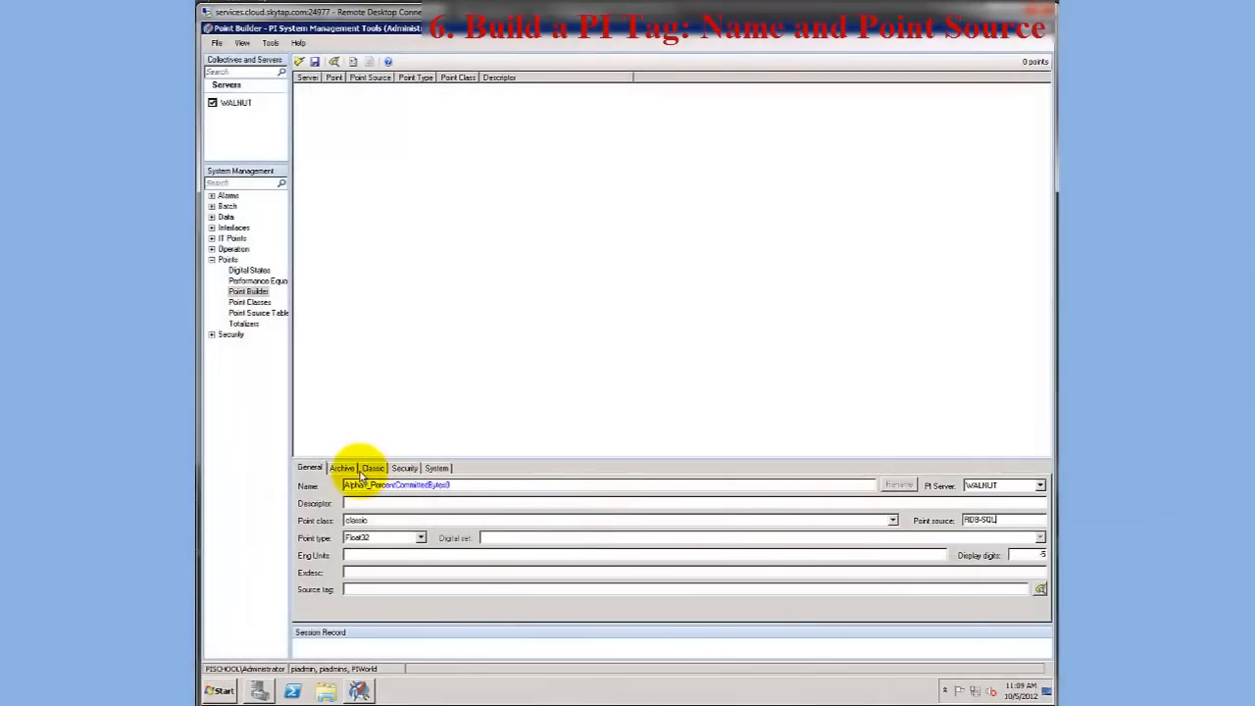
# Look up the location codes in the RDBMSPI manual's PI Point Configuration chapter and set the new point's Location3 to 2
pyautogui.click(342, 469)
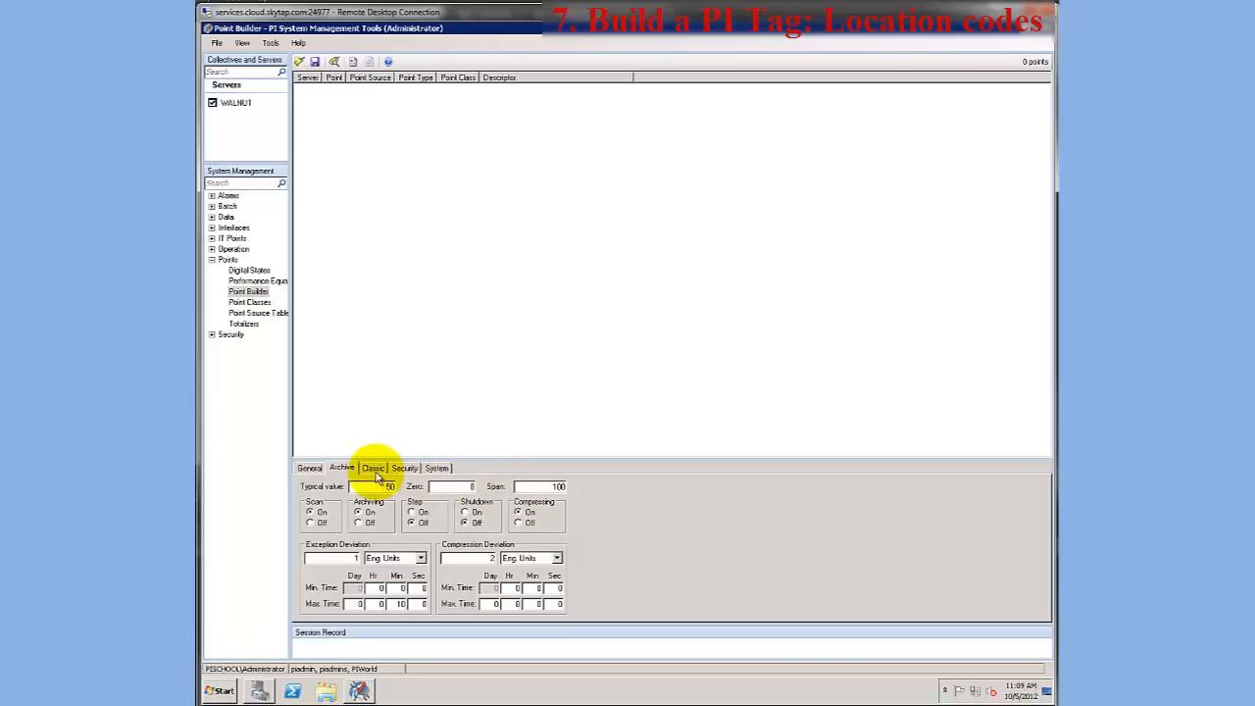
pyautogui.click(373, 468)
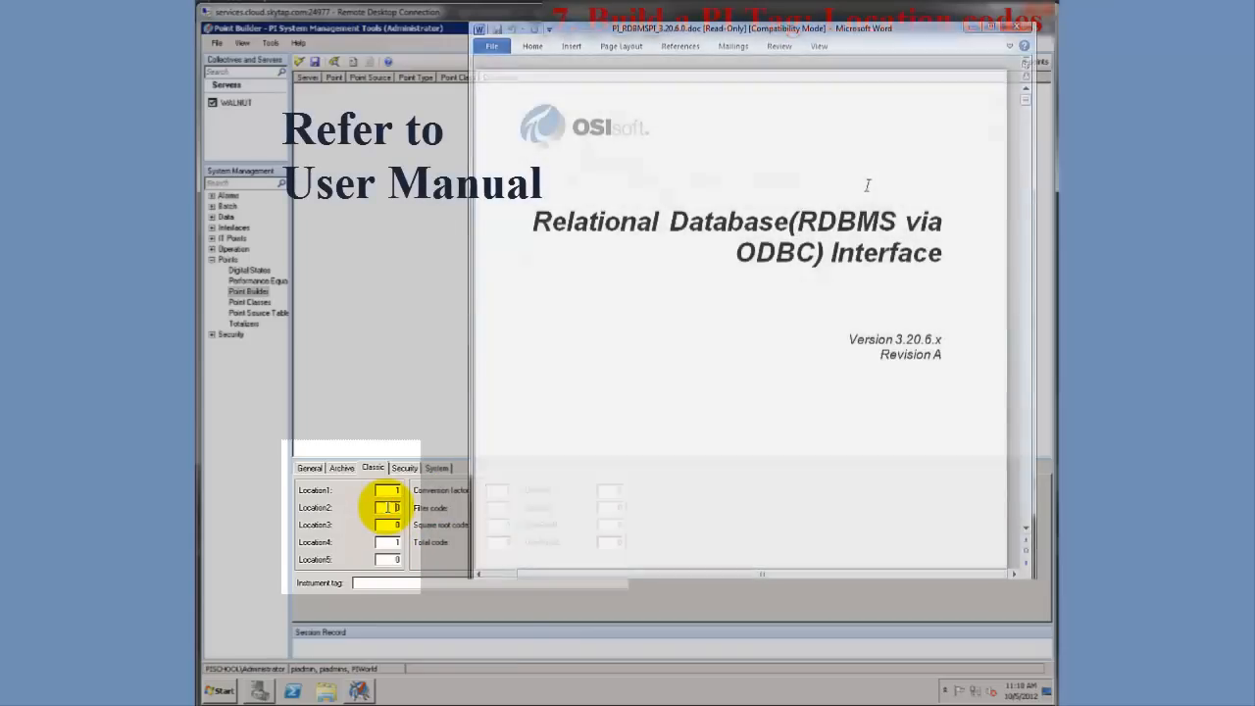
pyautogui.scroll(-5, 849, 230)
pyautogui.scroll(-10, 849, 230)
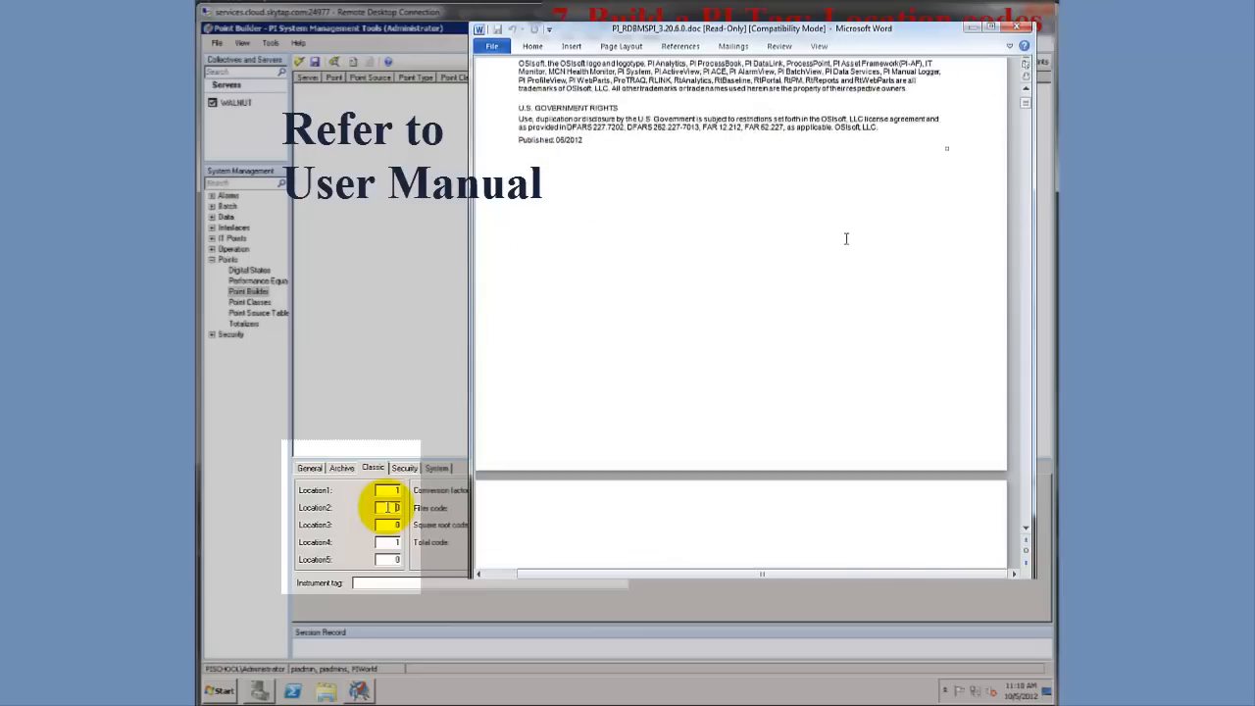
pyautogui.scroll(-2, 779, 278)
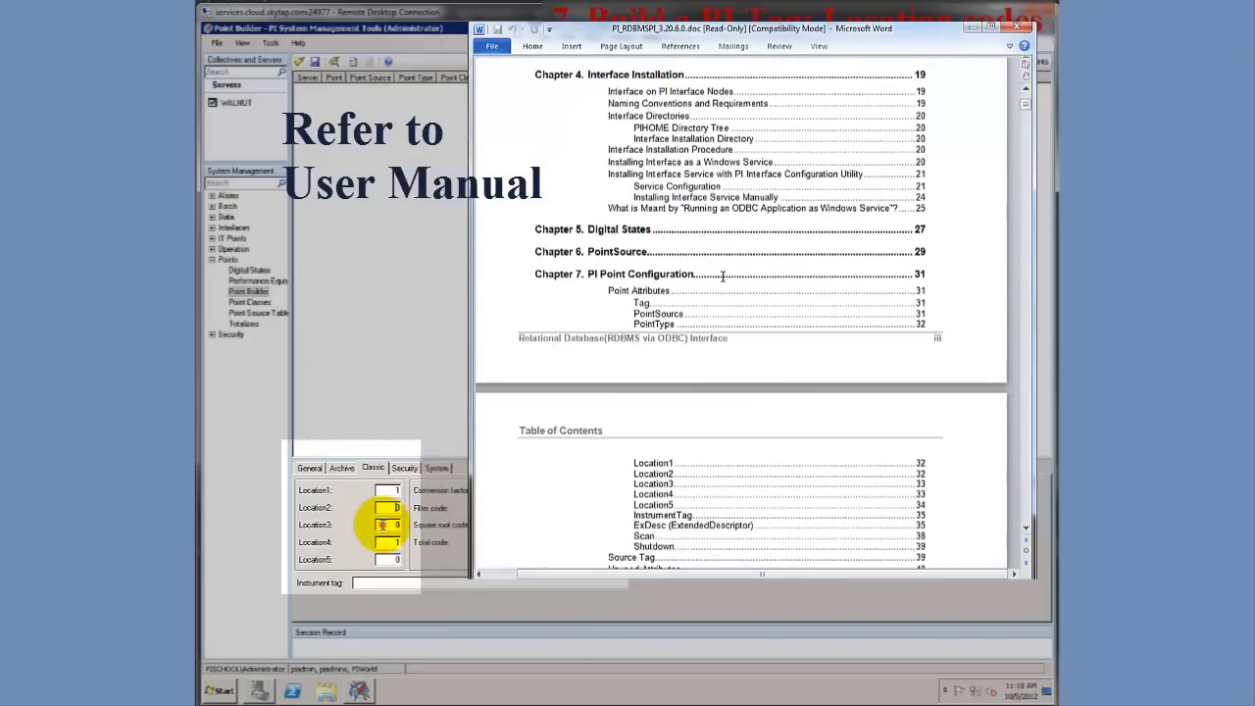
pyautogui.scroll(-3, 779, 277)
pyautogui.click(503, 215)
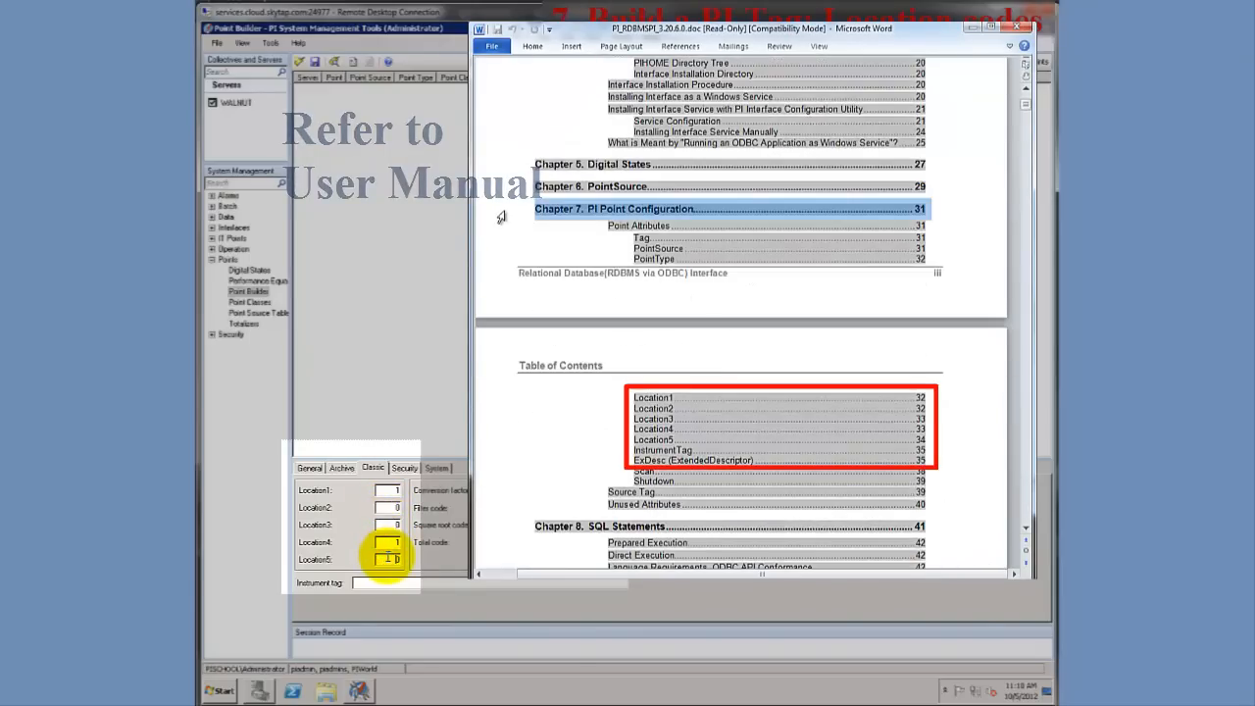
pyautogui.click(564, 412)
pyautogui.keyDown('ctrl'); pyautogui.click(654, 407); pyautogui.keyUp('ctrl')
pyautogui.scroll(-5, 644, 242)
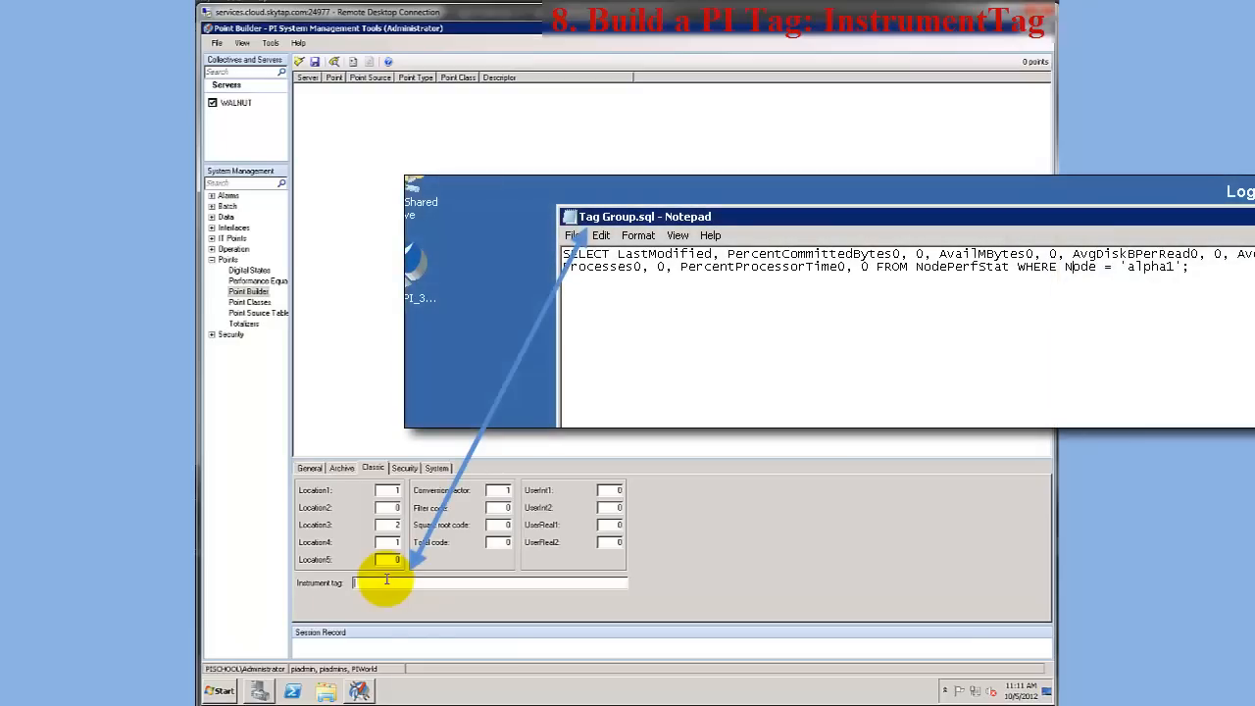
# Set the point's instrument tag to Tag Group.sql and save the new PI point
pyautogui.write('agG')
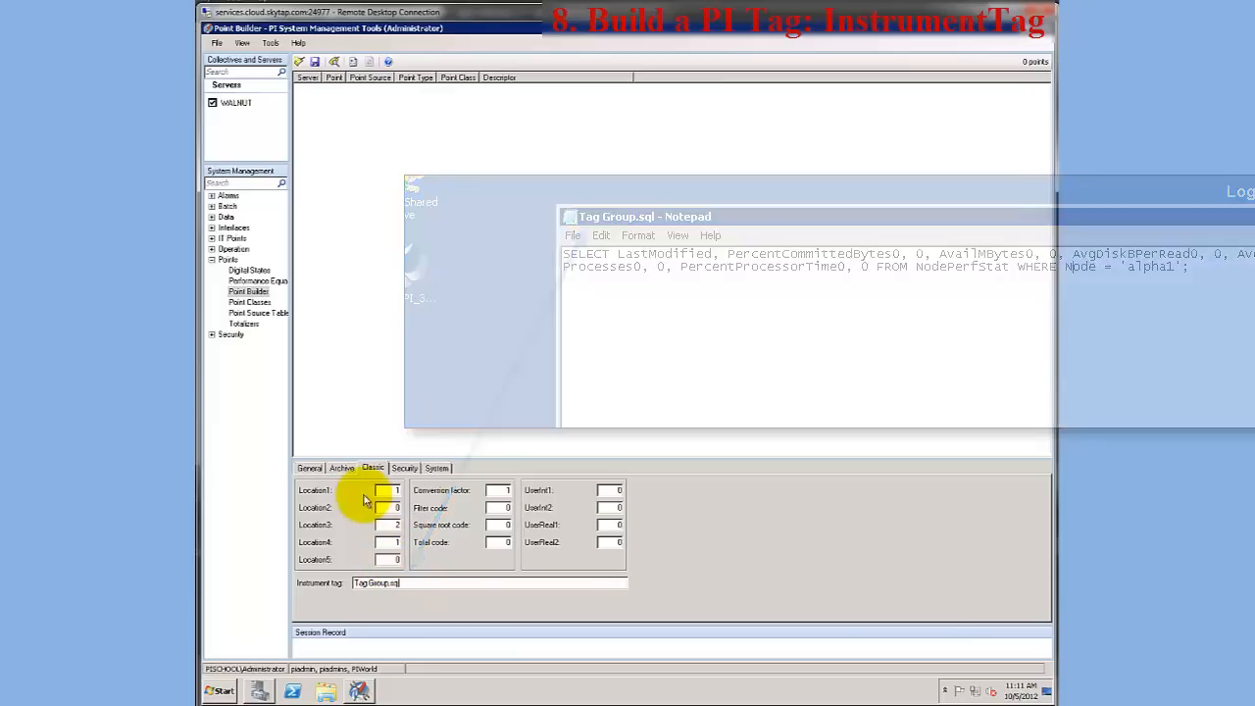
pyautogui.click(310, 469)
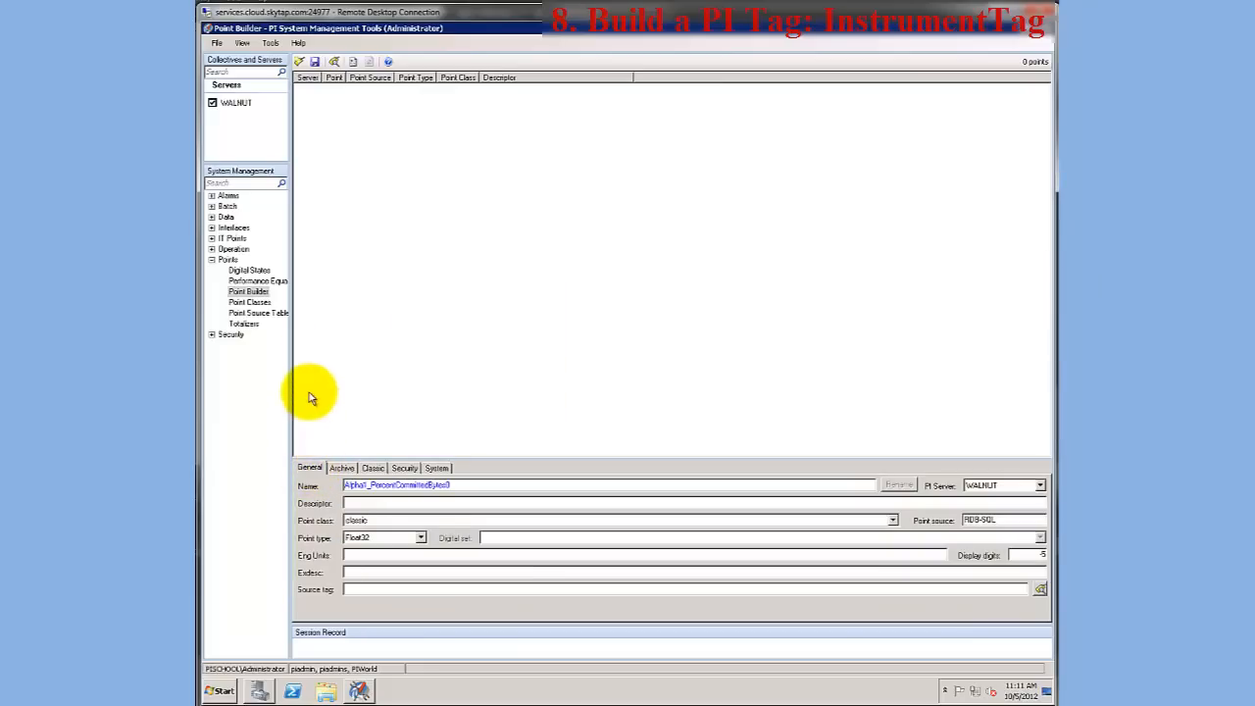
pyautogui.click(314, 63)
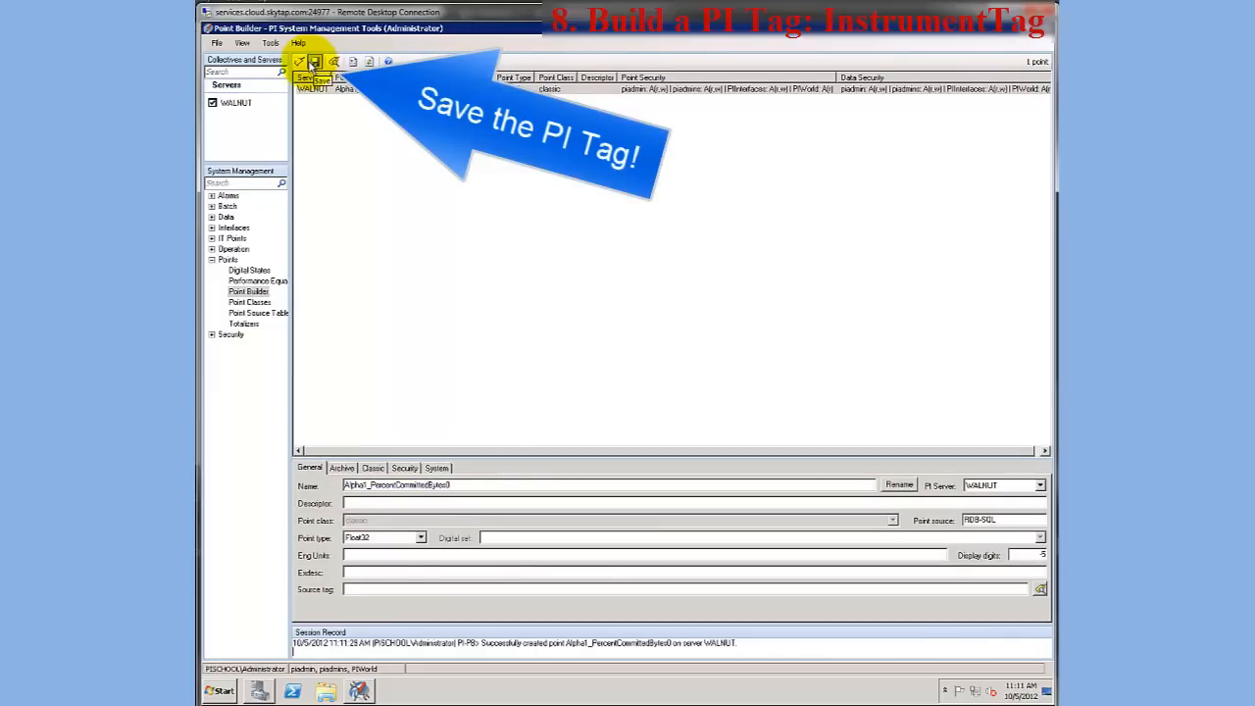
# Find the new tag with the mask alpha*, add it to Current Values and start the live updates
pyautogui.click(212, 216)
pyautogui.click(236, 239)
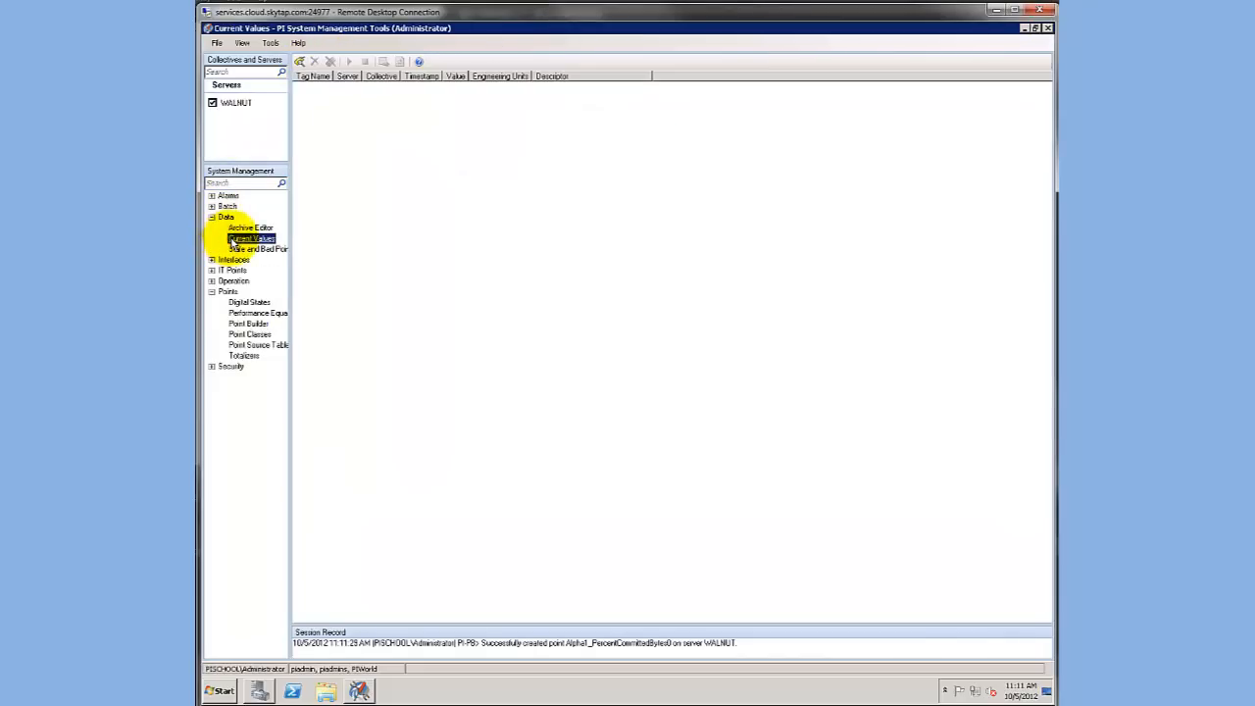
pyautogui.click(298, 61)
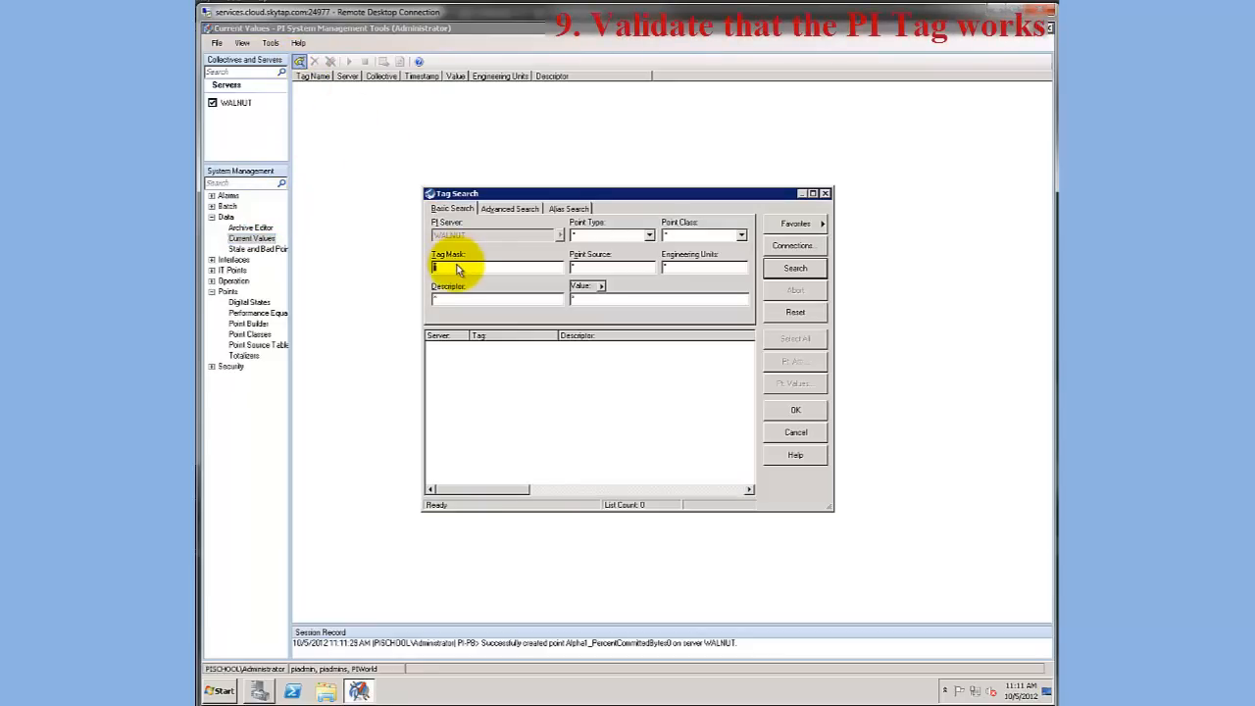
pyautogui.press('Return')
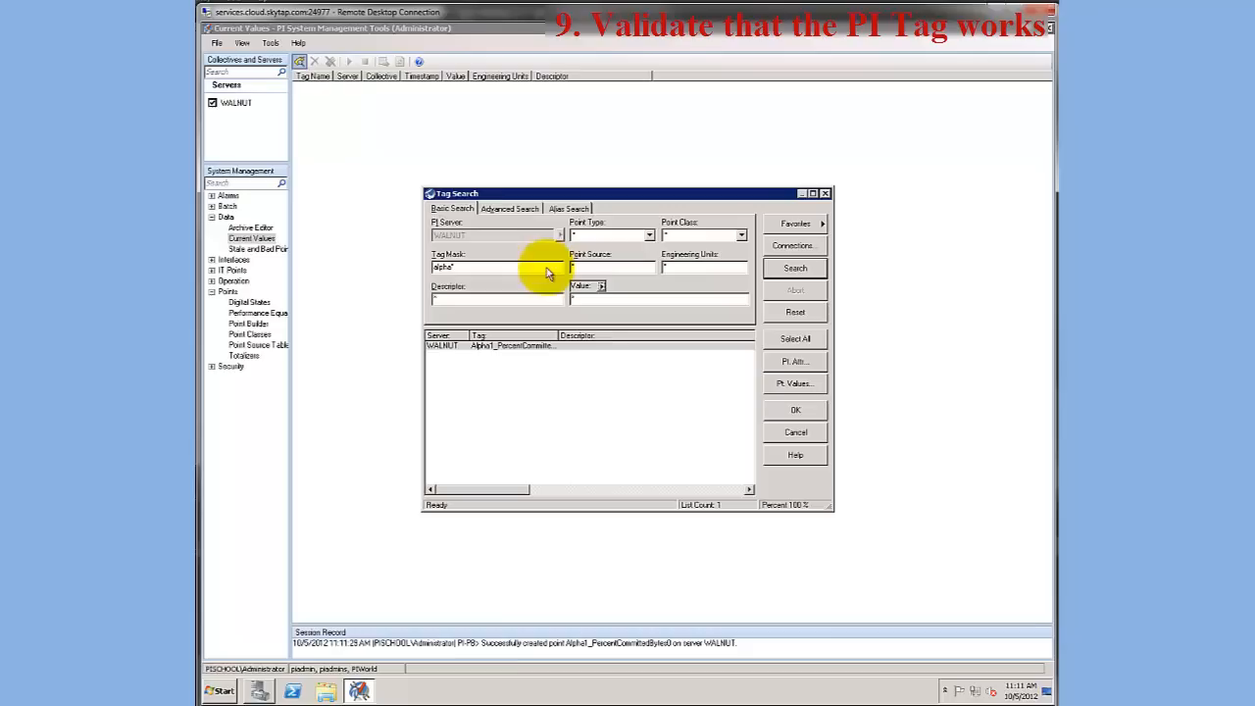
pyautogui.click(795, 409)
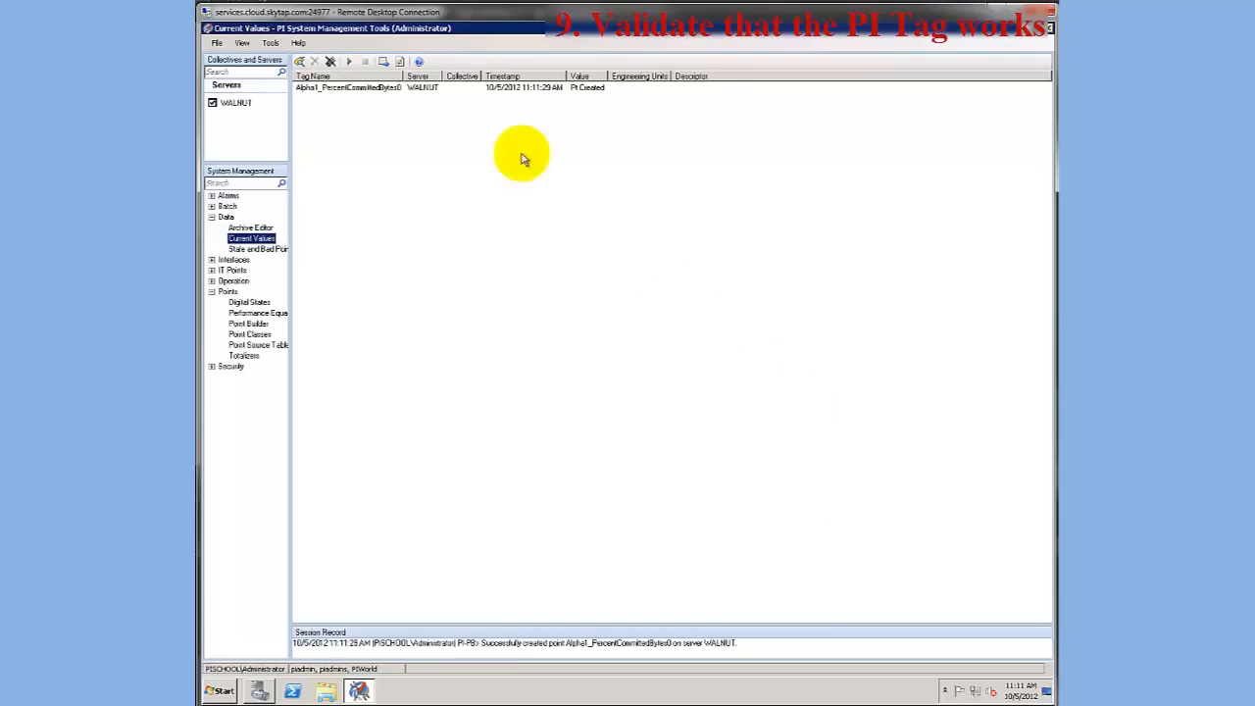
pyautogui.click(354, 61)
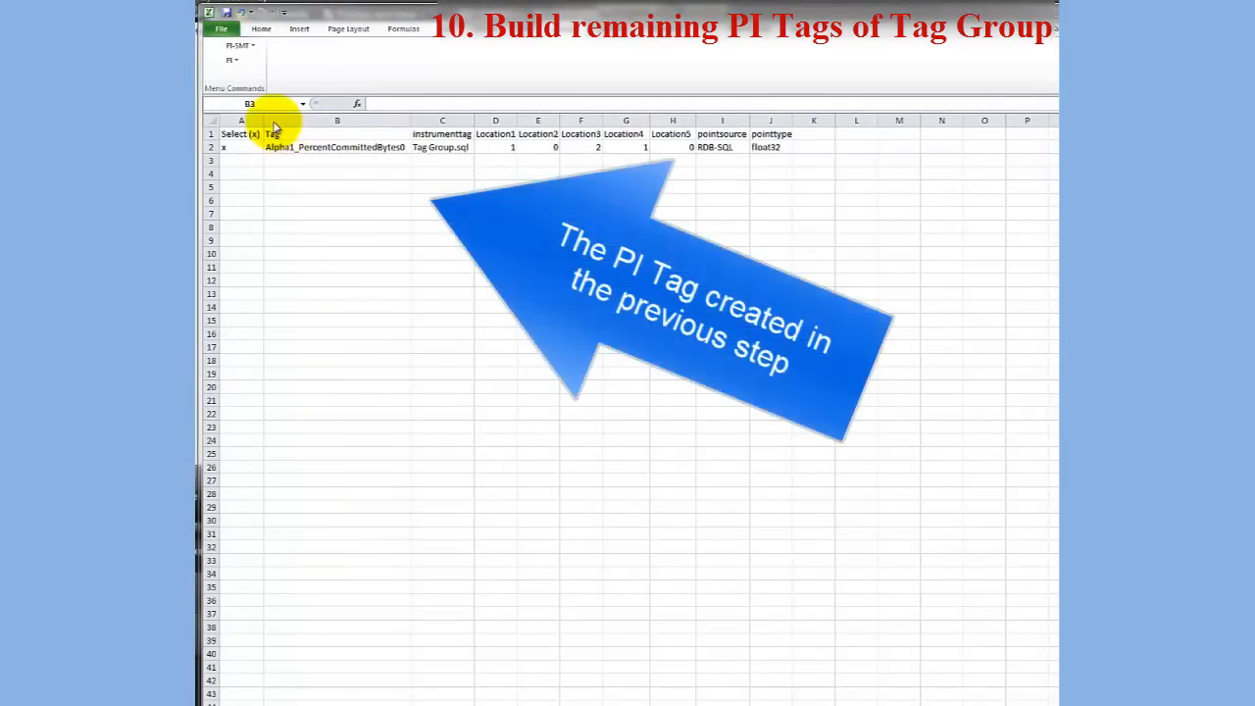
# Switch to the Excel tag configuration sheet and enter alpha1_AvailMBytes0 as the tag name in B3
pyautogui.click(240, 45)
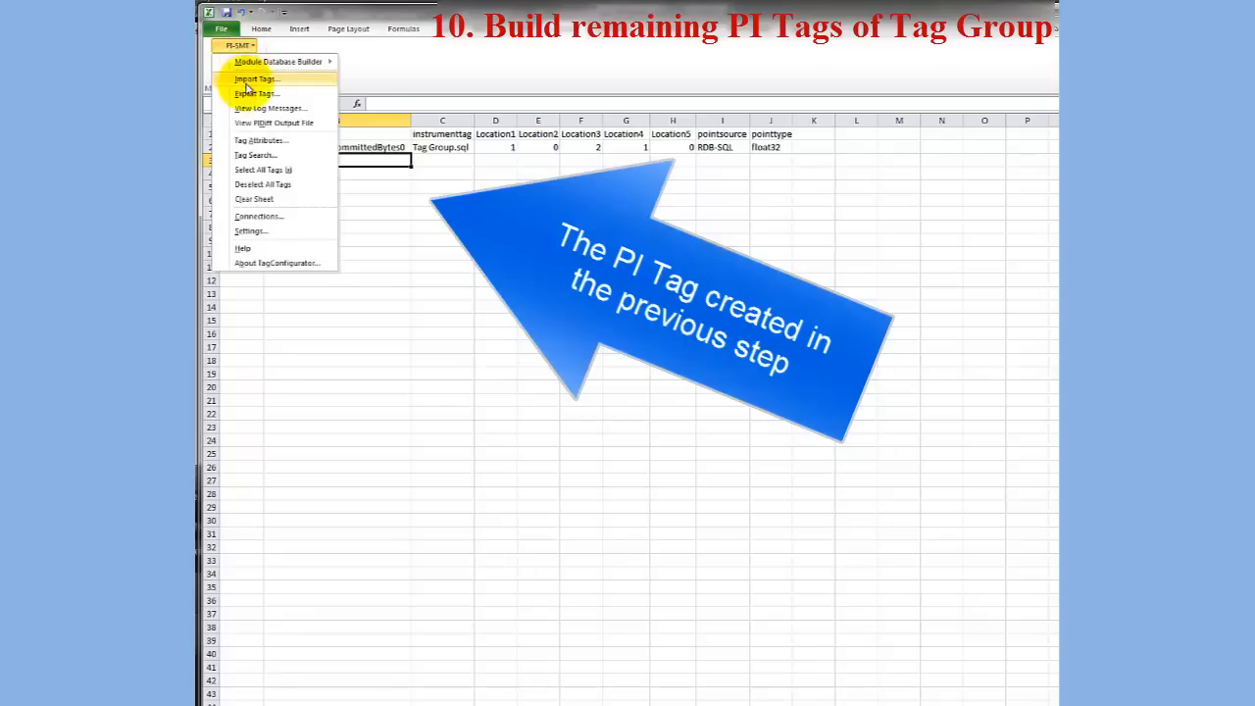
pyautogui.click(340, 159)
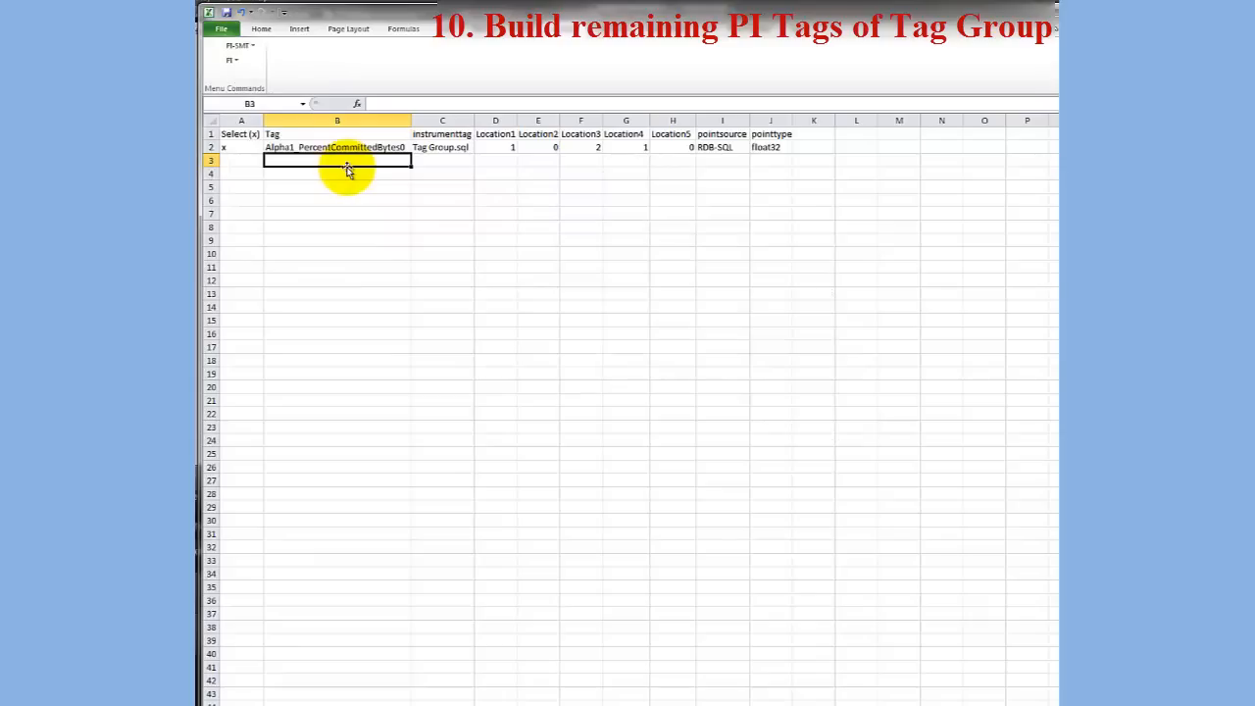
pyautogui.write('a')
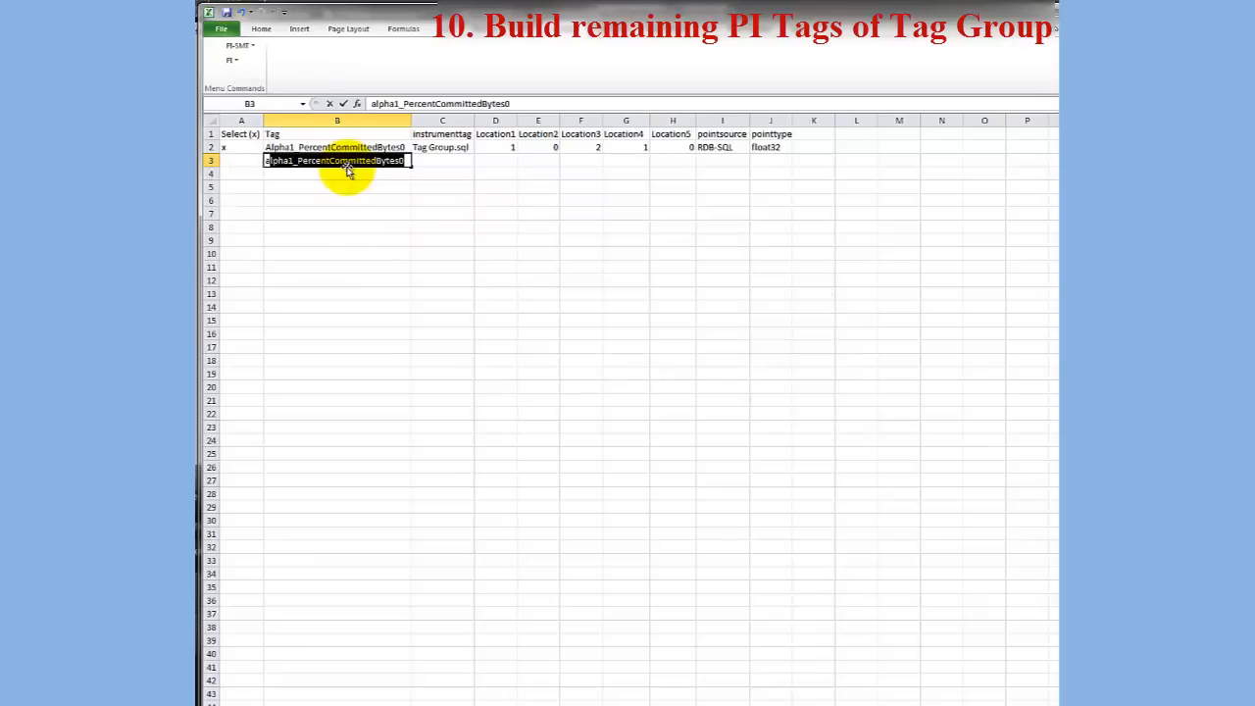
pyautogui.write('lpha1_AvailMByt')
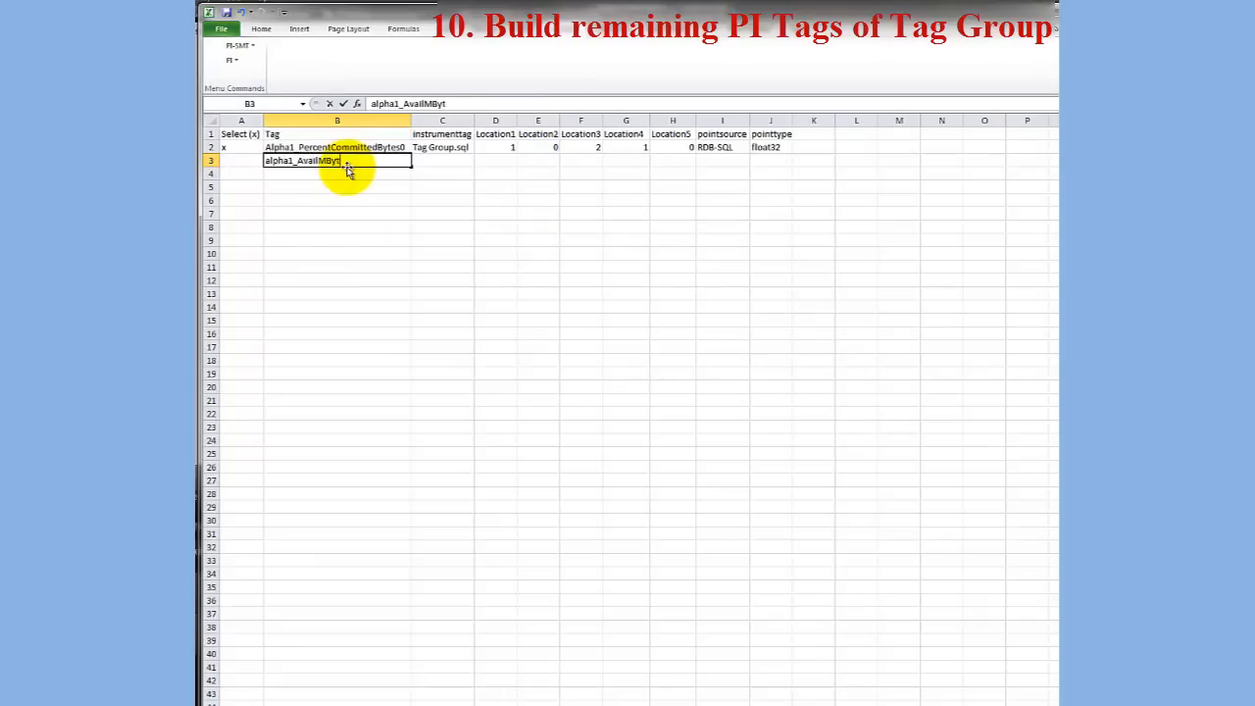
pyautogui.write('es0')
pyautogui.press('Return')
# Enter the tag names Alpha1_AvgDiskBPerRead0 in B4 and Alpha1_AvgDiskBPerWrite0 in B5
pyautogui.write('Alpha1_AvgDisk')
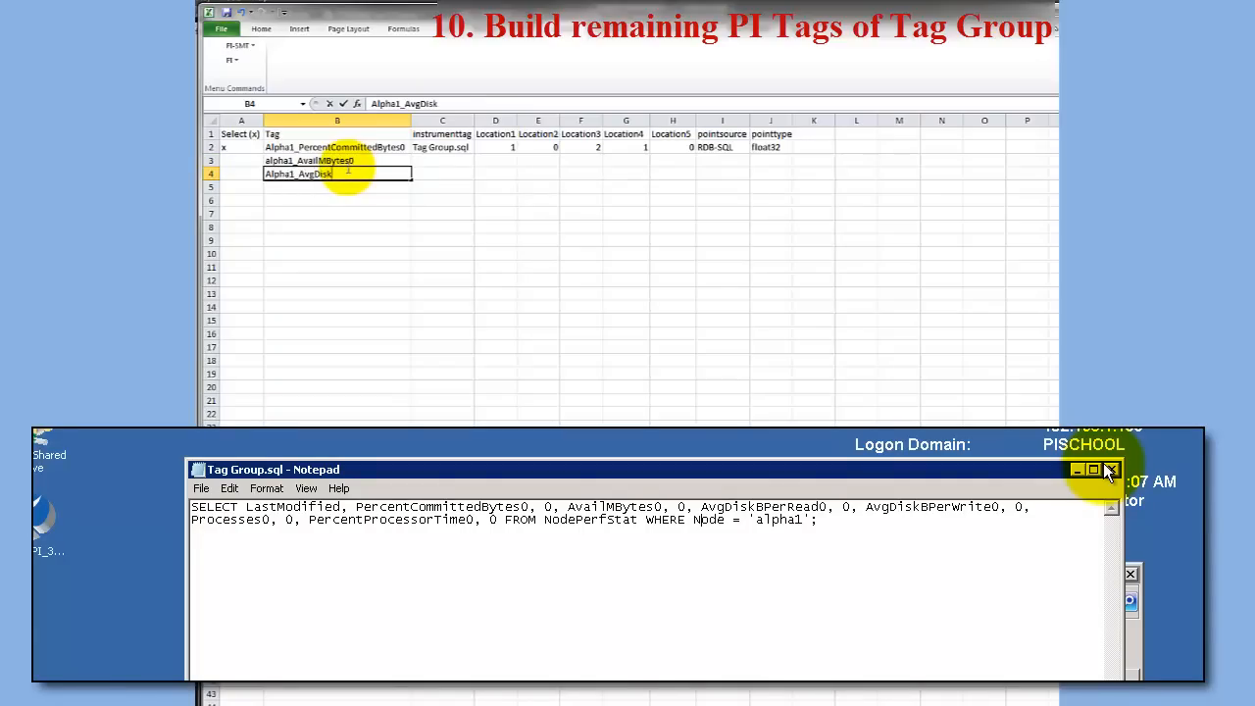
pyautogui.write('BPerRead0')
pyautogui.press('Return')
pyautogui.write('Al')
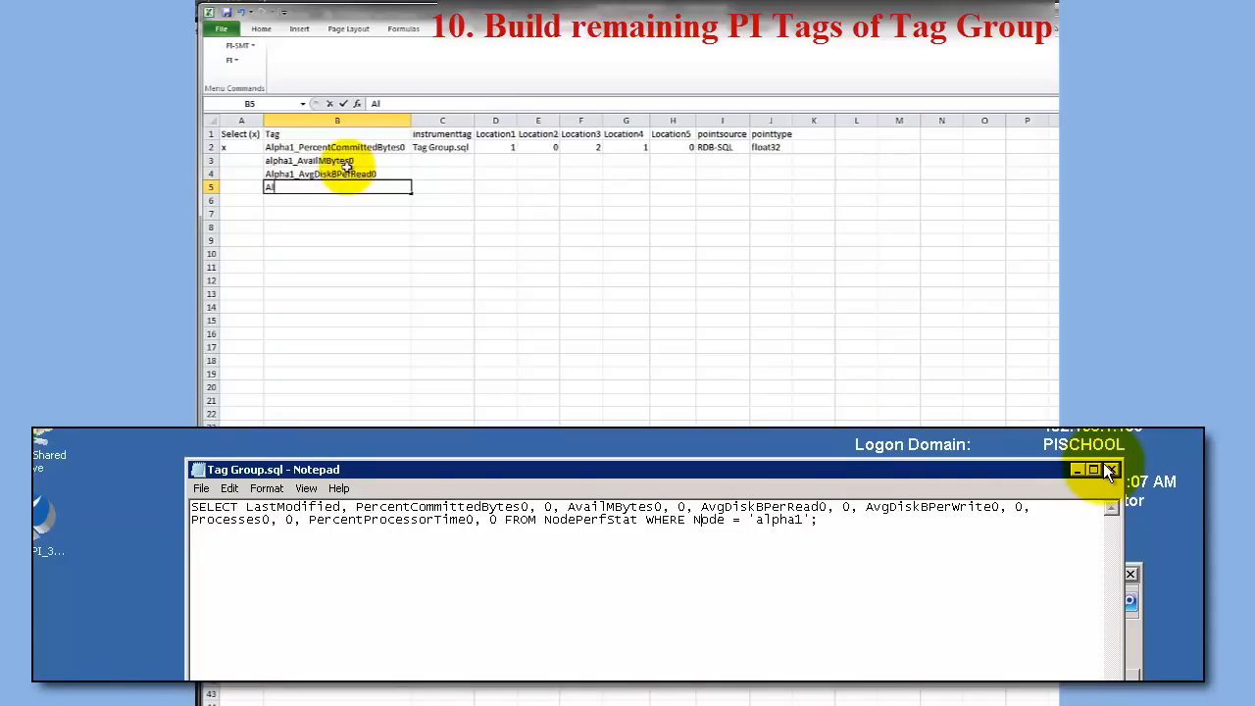
pyautogui.write('pha1_AvgDiskBPerWrite0')
pyautogui.press('Return')
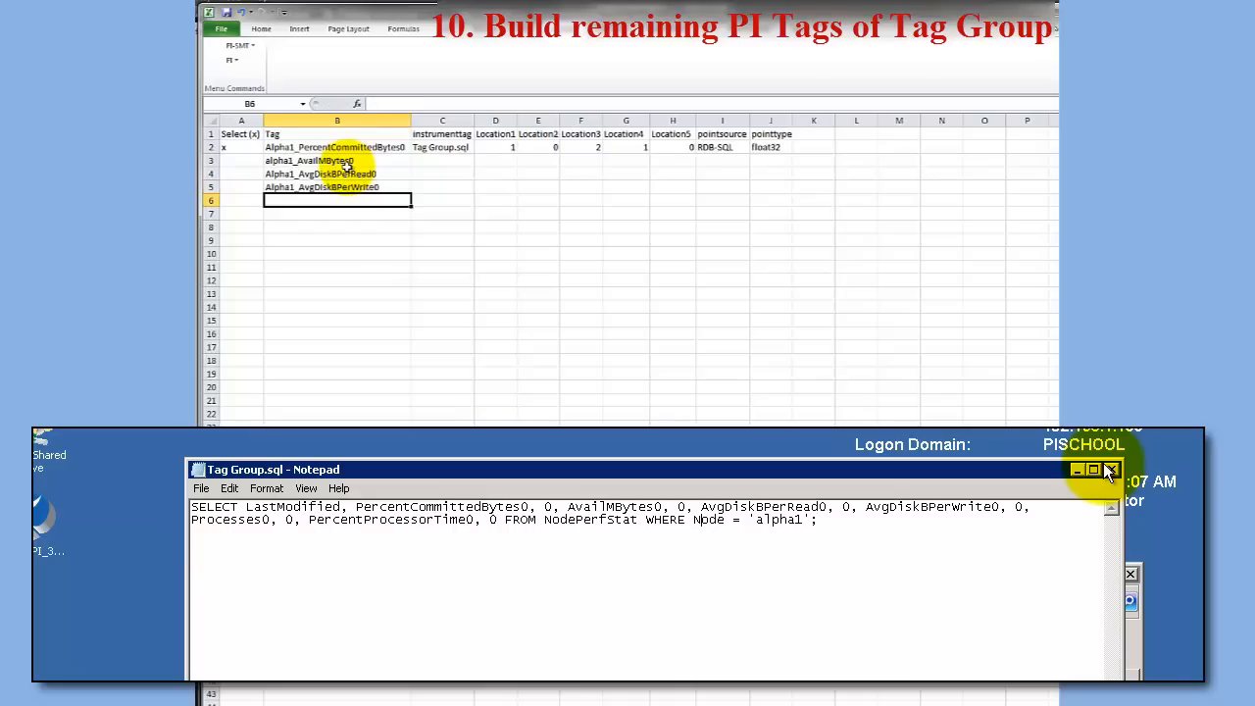
# Enter the tag names Alpha1_Processes0 in B6 and Alpha1_PercentProcessorTime0 in B7
pyautogui.write('Alpha1_Processes0')
pyautogui.press('Return')
pyautogui.write('Alpha1_PercentPr')
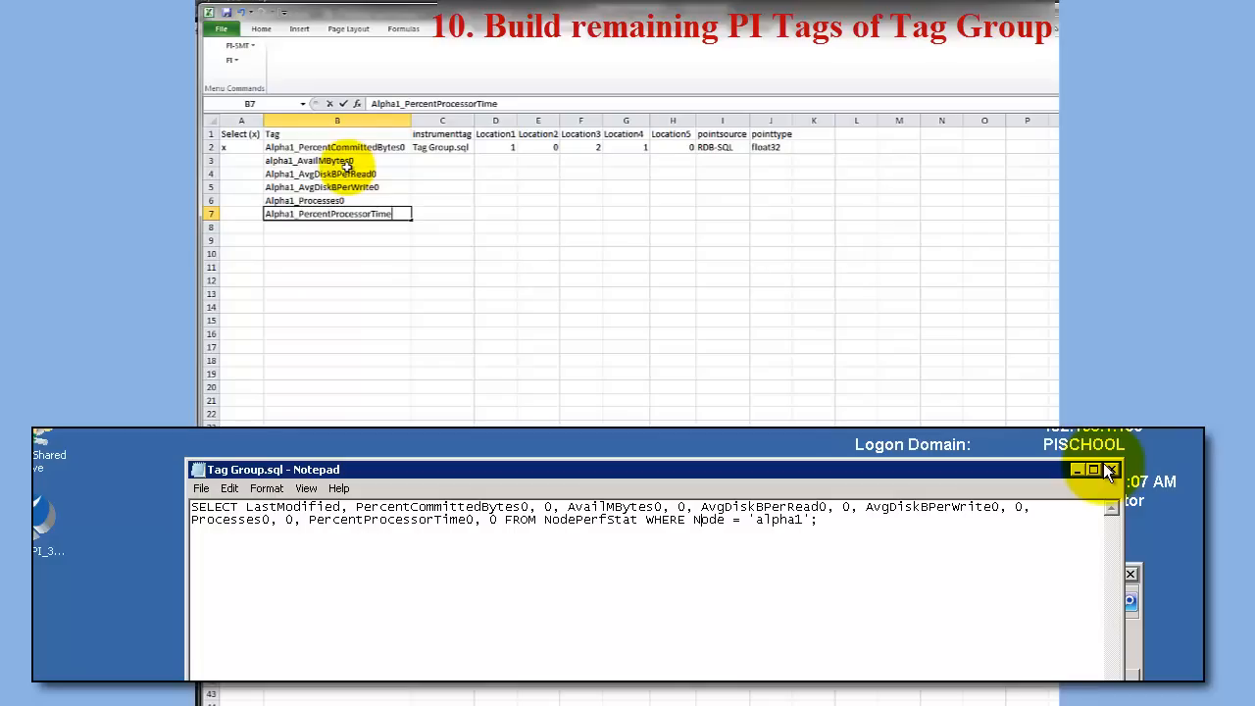
pyautogui.press('Return')
# Fill the attributes in C2:J2 down to row 7 and set Location3 in F3:F7 to 4, 6, 8, 10 and 12
pyautogui.moveTo(416, 147); pyautogui.dragTo(786, 144)
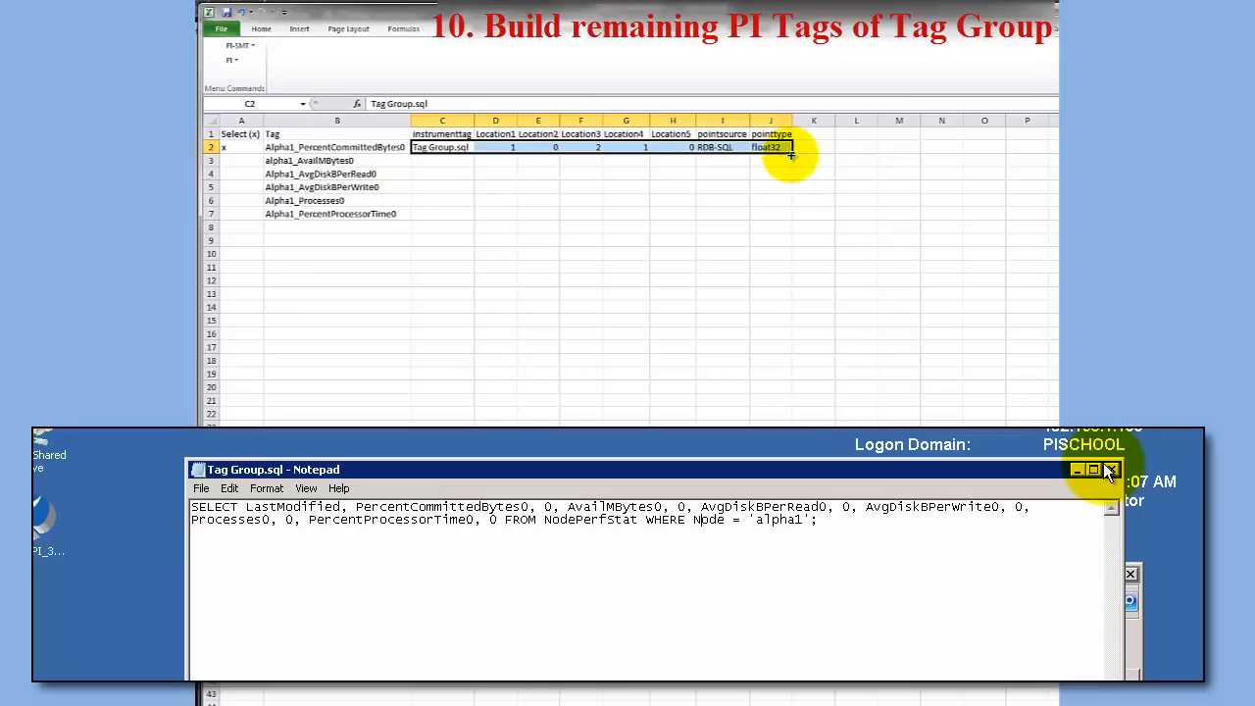
pyautogui.moveTo(790, 155); pyautogui.dragTo(778, 221)
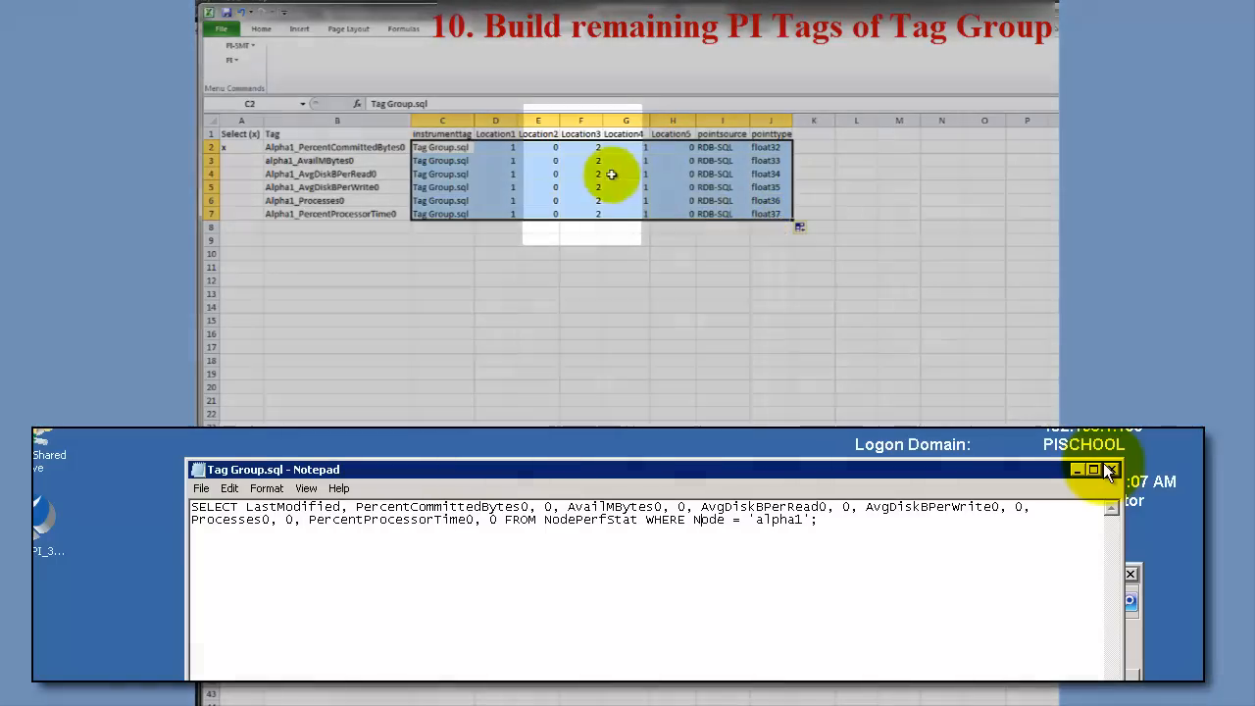
pyautogui.click(584, 147)
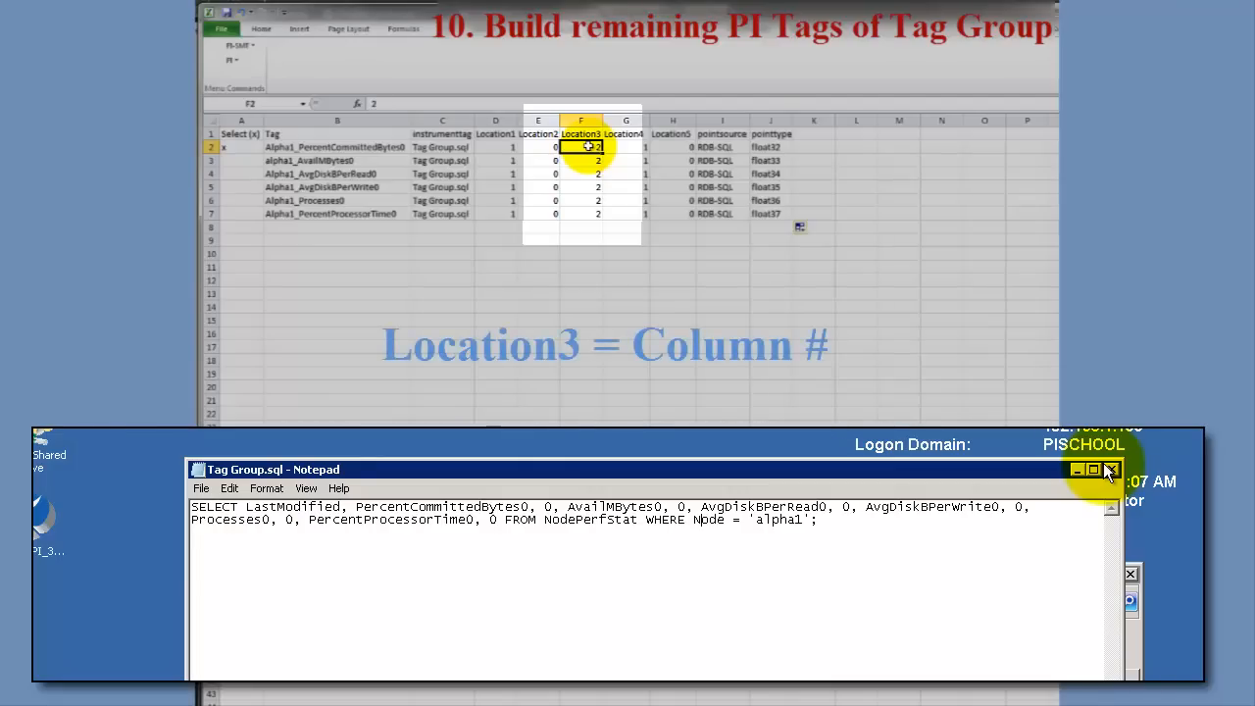
pyautogui.press('Return')
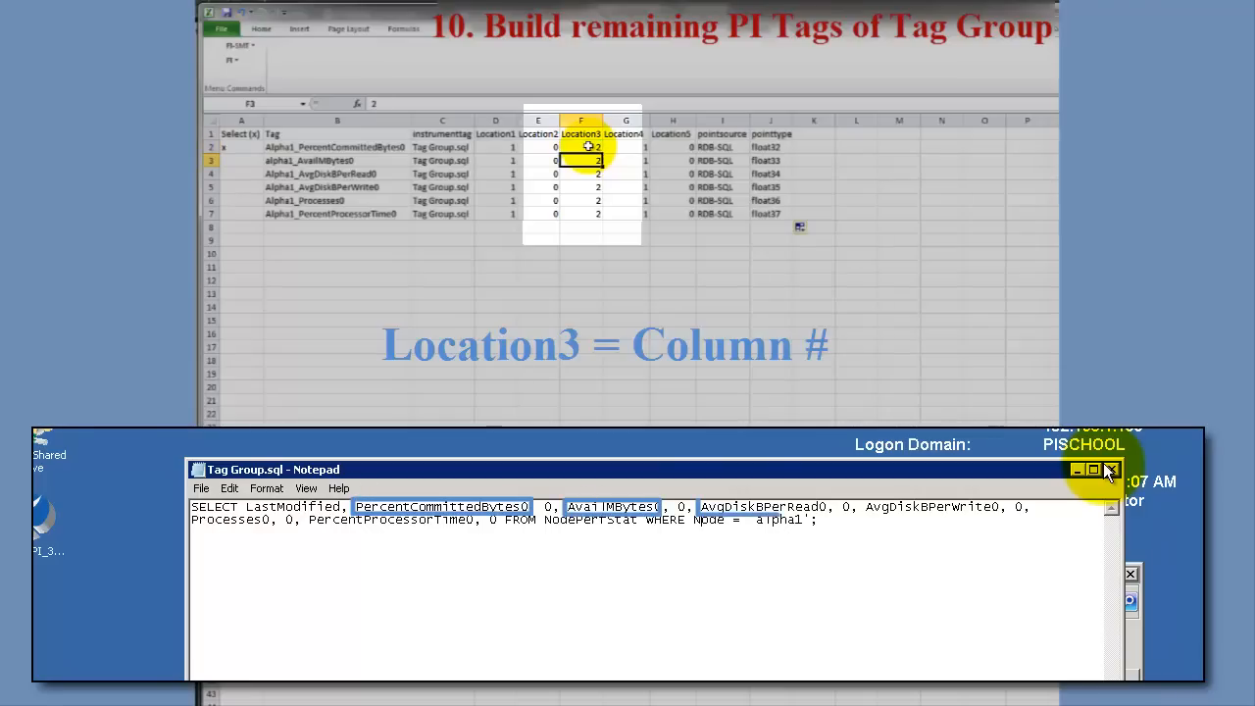
pyautogui.write('4')
pyautogui.press('Return')
pyautogui.write('6')
pyautogui.press('Return')
pyautogui.write('8')
pyautogui.press('Return')
pyautogui.write('10')
pyautogui.press('Return')
pyautogui.press('Return')
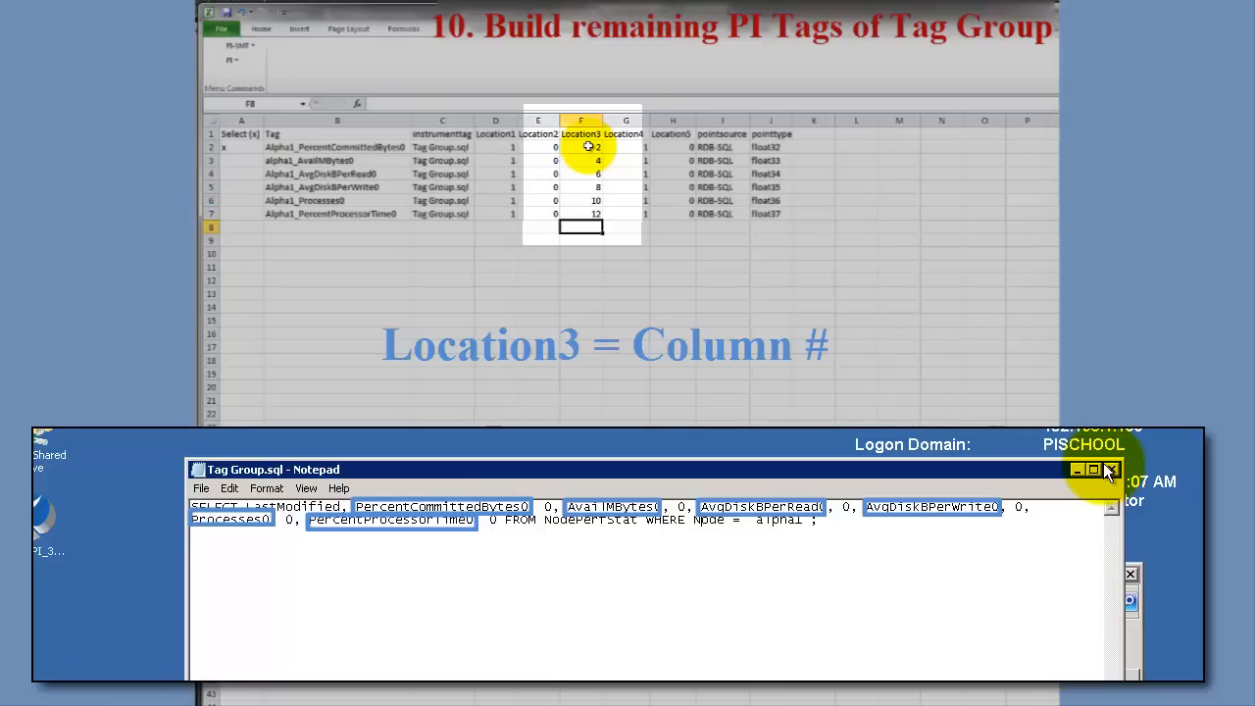
# Set the point type of all the added tags in J3:J7 to float32
pyautogui.click(770, 160)
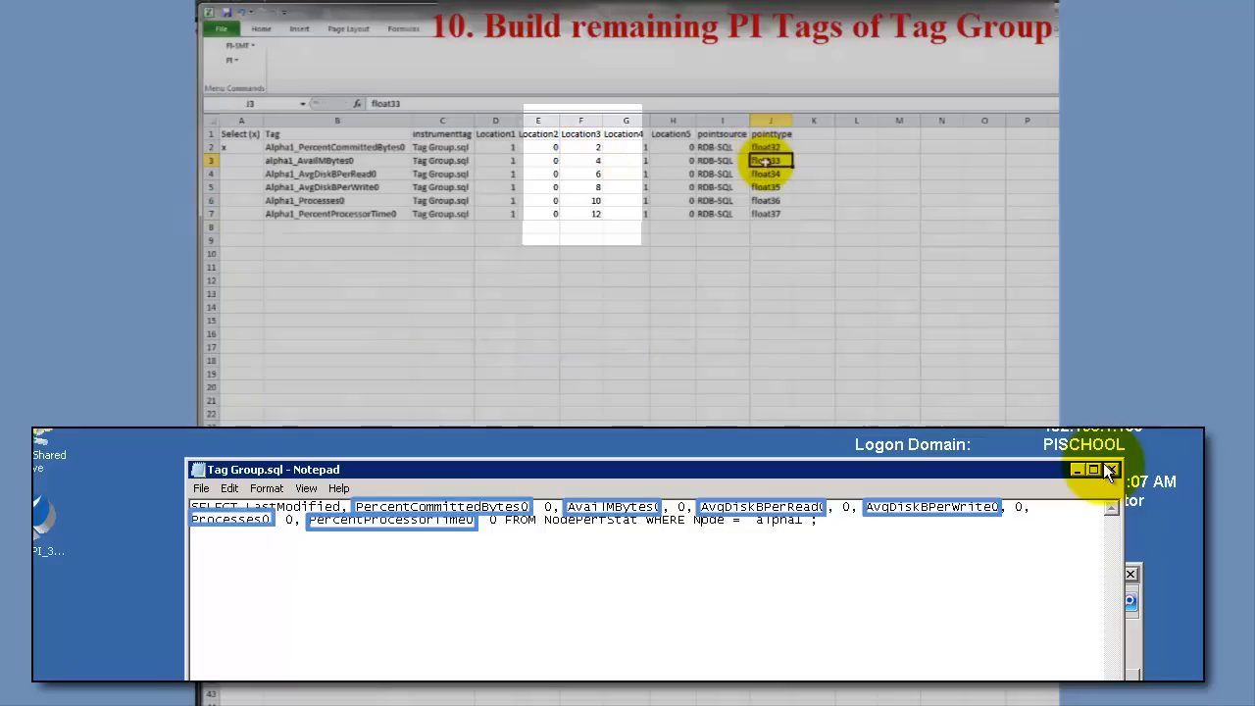
pyautogui.click(431, 103)
pyautogui.press('BackSpace')
pyautogui.write('2')
pyautogui.press('Return')
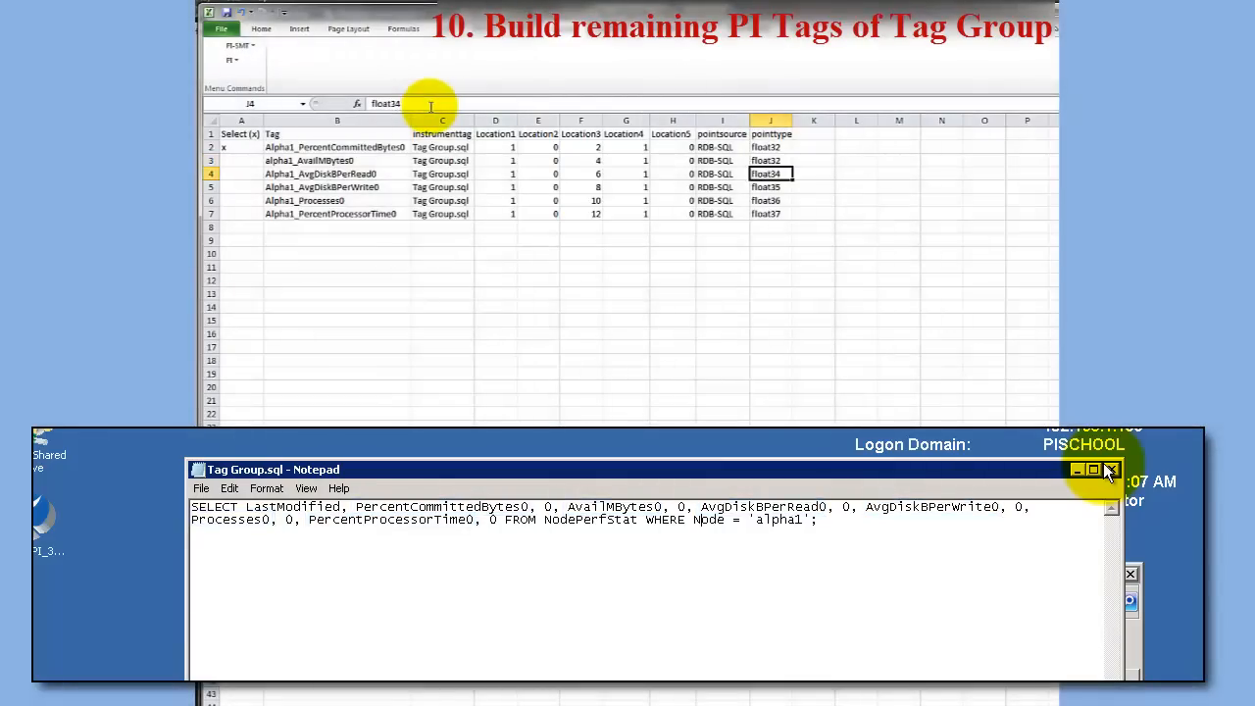
pyautogui.moveTo(771, 147); pyautogui.dragTo(772, 161)
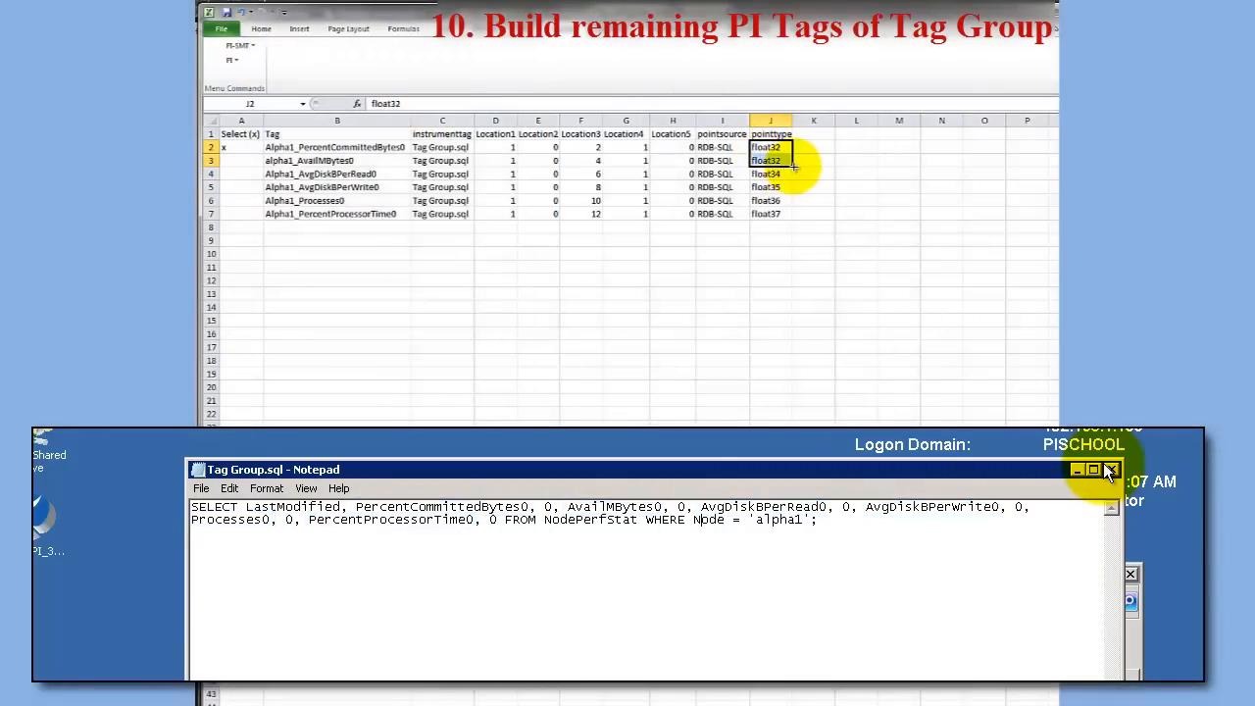
pyautogui.doubleClick(792, 167)
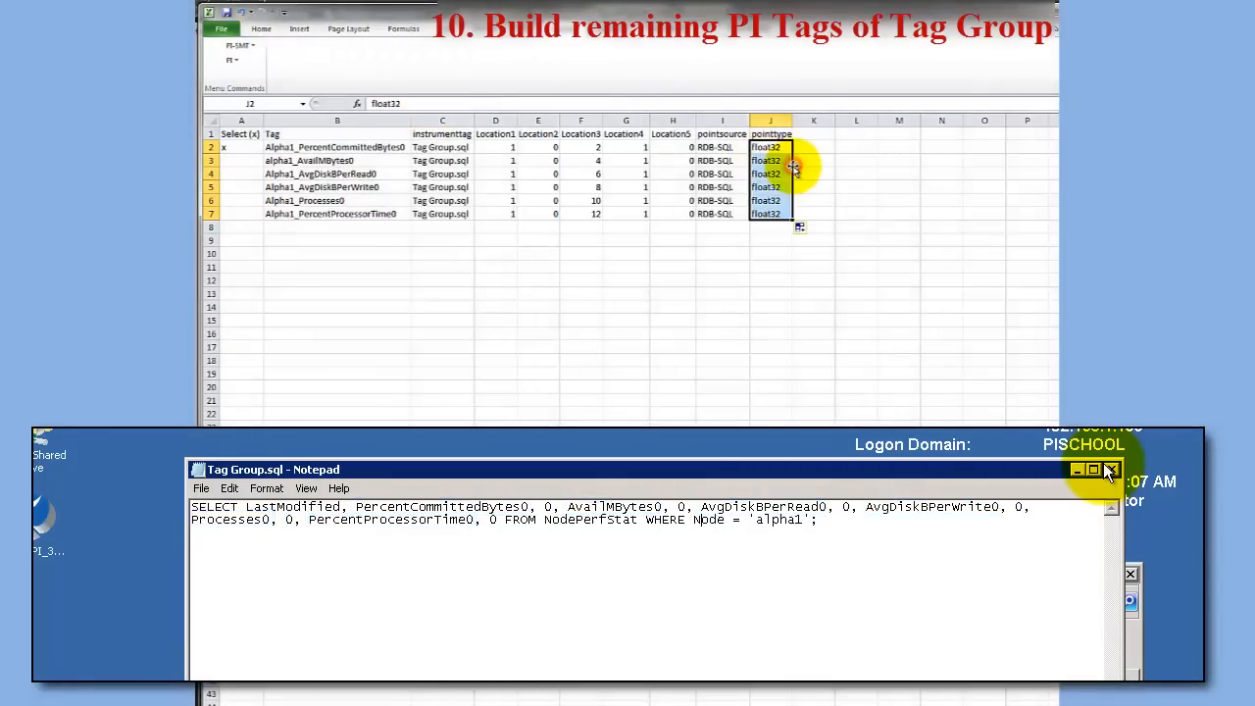
# Mark all tags in the sheet with an x and export them to the PI Server
pyautogui.click(238, 46)
pyautogui.click(257, 170)
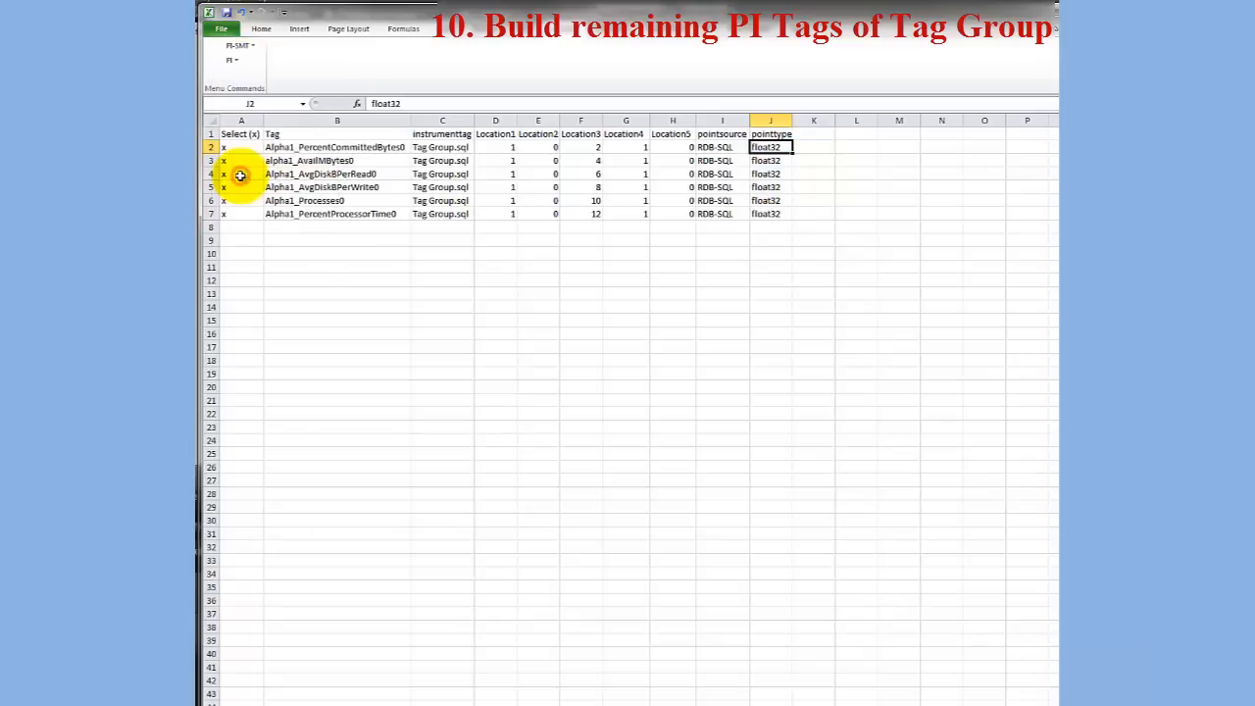
pyautogui.click(238, 46)
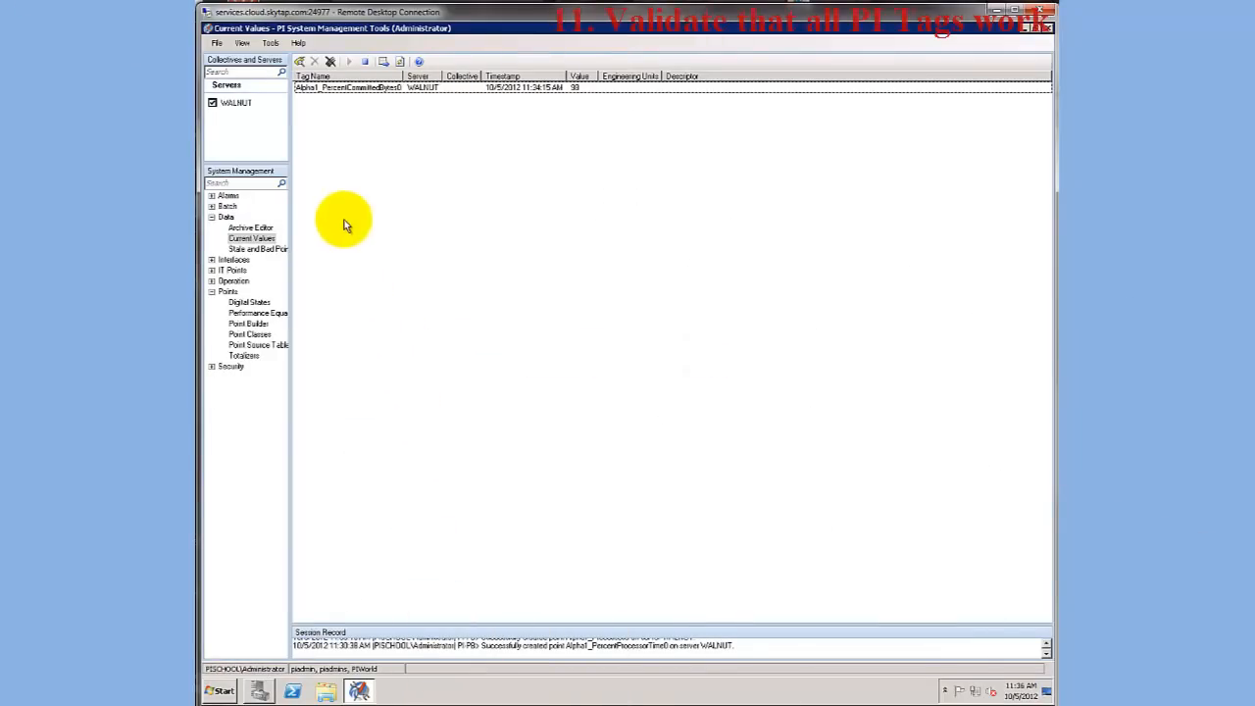
# Switch to Current Values in PI System Management Tools, search for alpha* and add all the matching tags
pyautogui.click(300, 62)
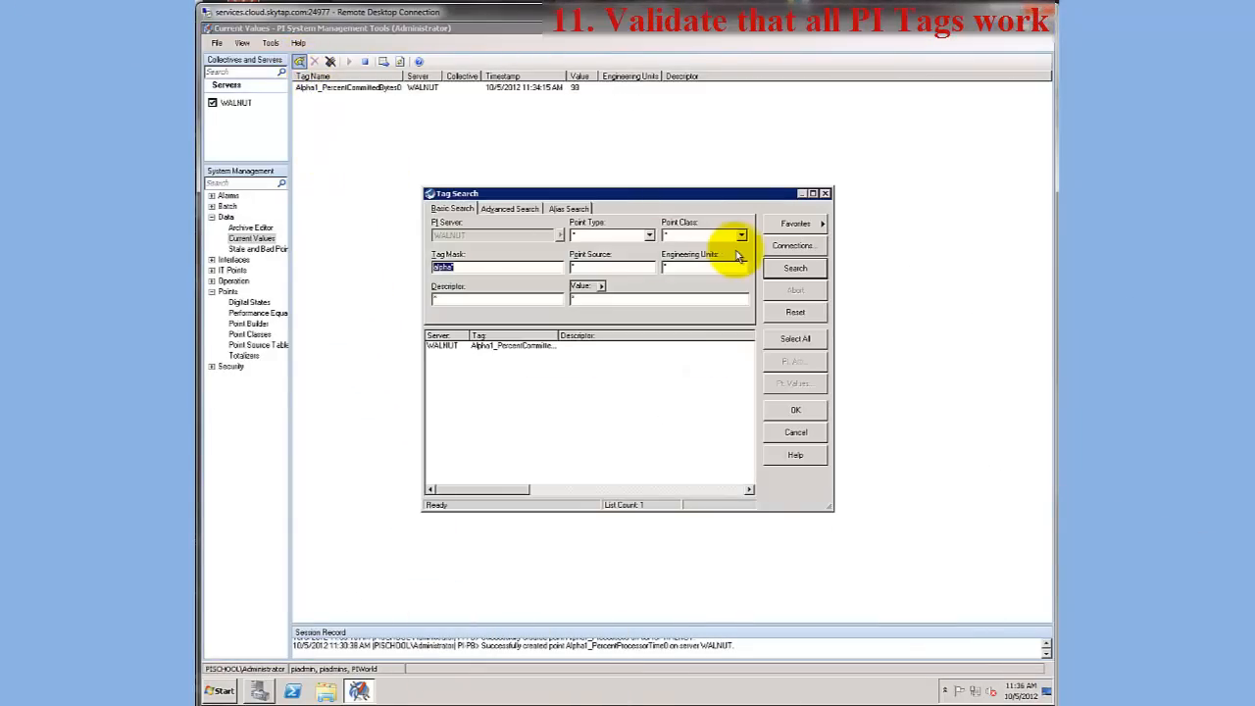
pyautogui.click(771, 275)
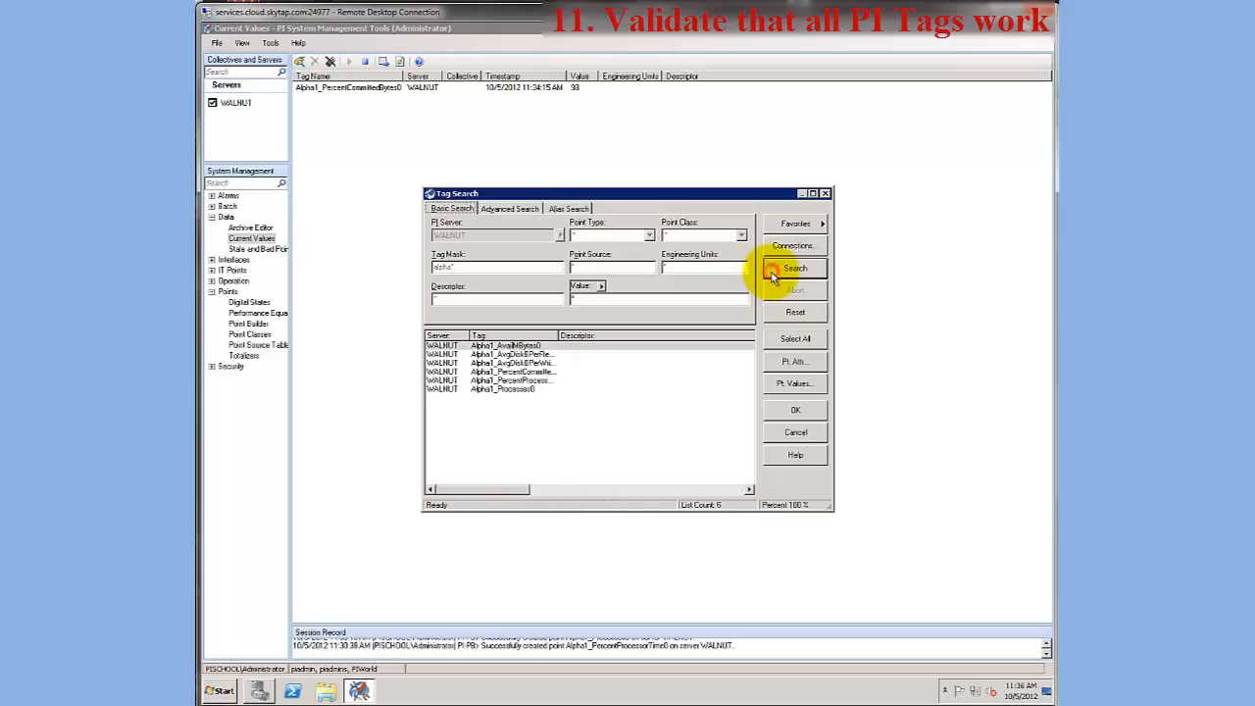
pyautogui.click(784, 338)
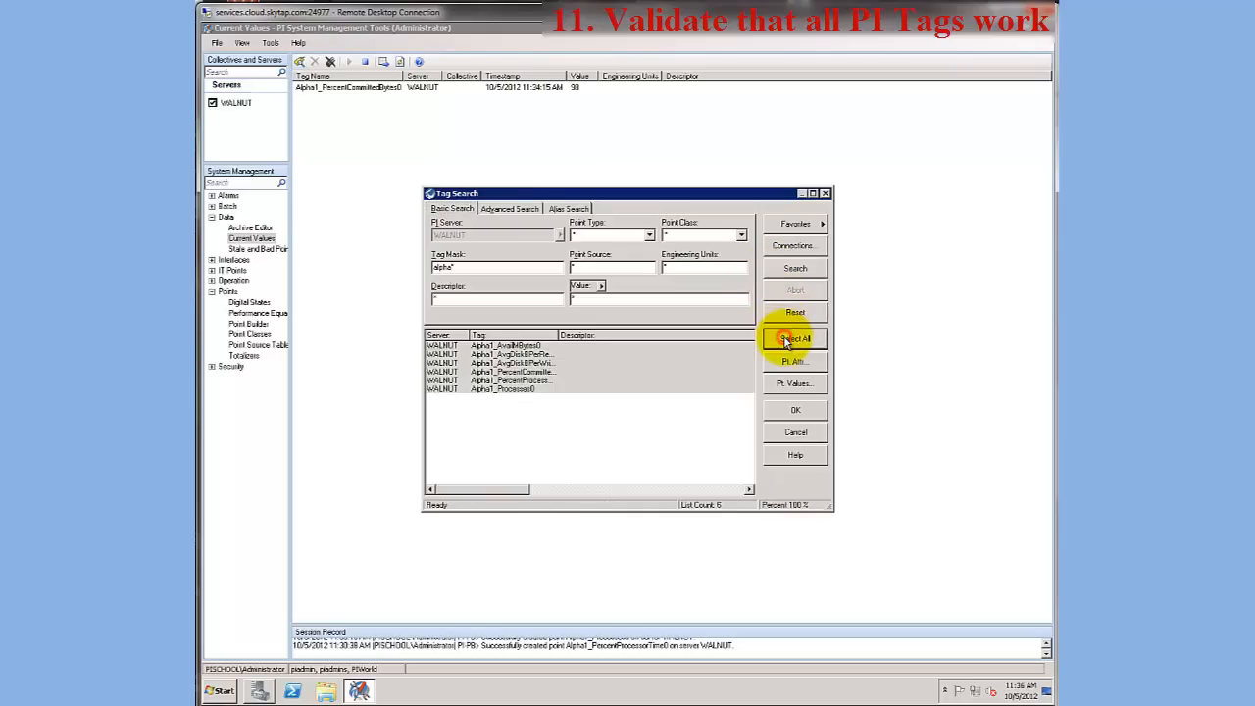
pyautogui.click(782, 413)
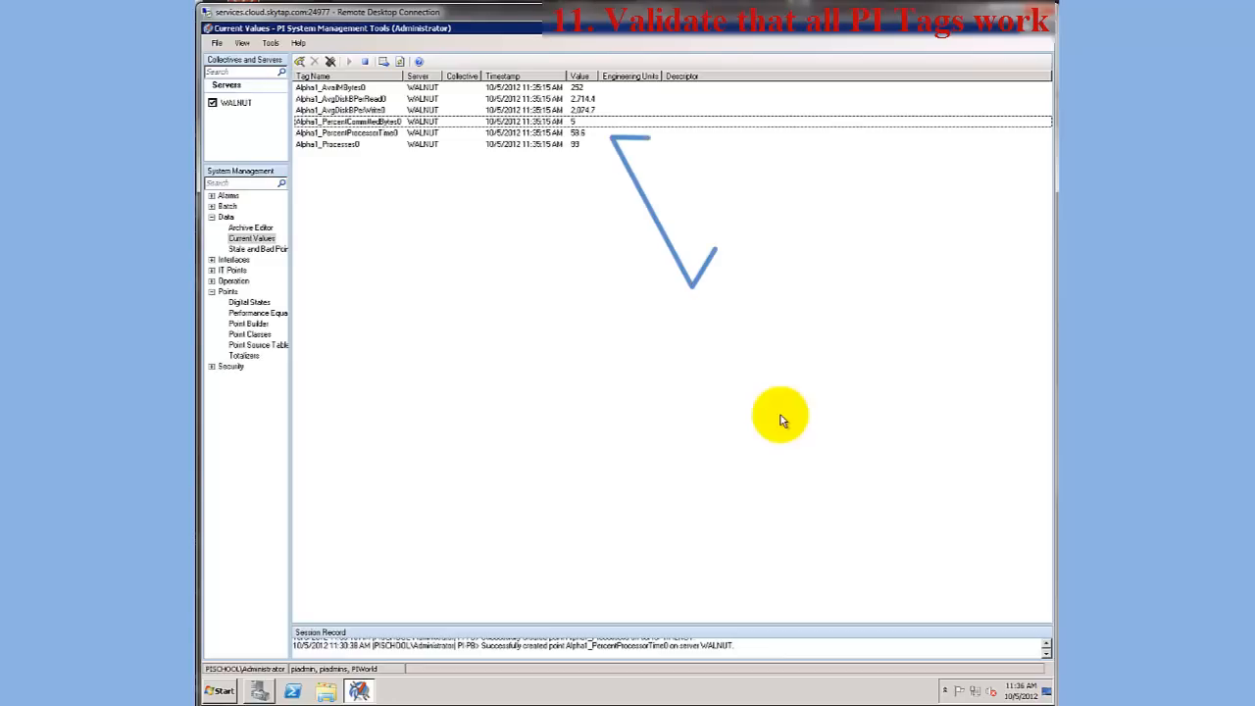